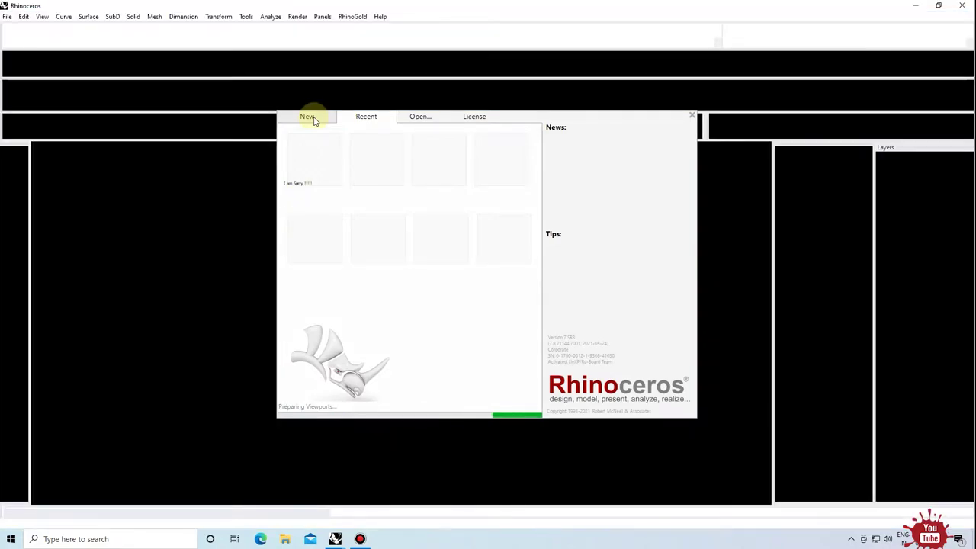
Create a new file from the Small Objects - Millimeters template on the New tab.
left_click(313, 118)
left_click(335, 296)
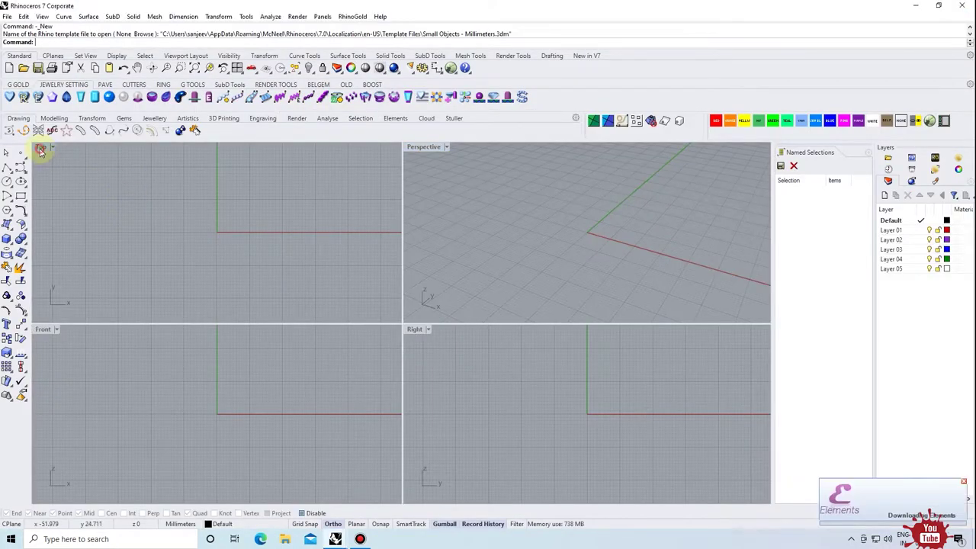
Maximize one viewport, browse the jewellery toolbar tabs back to G GOLD, and switch it to Perspective.
double_click(41, 148)
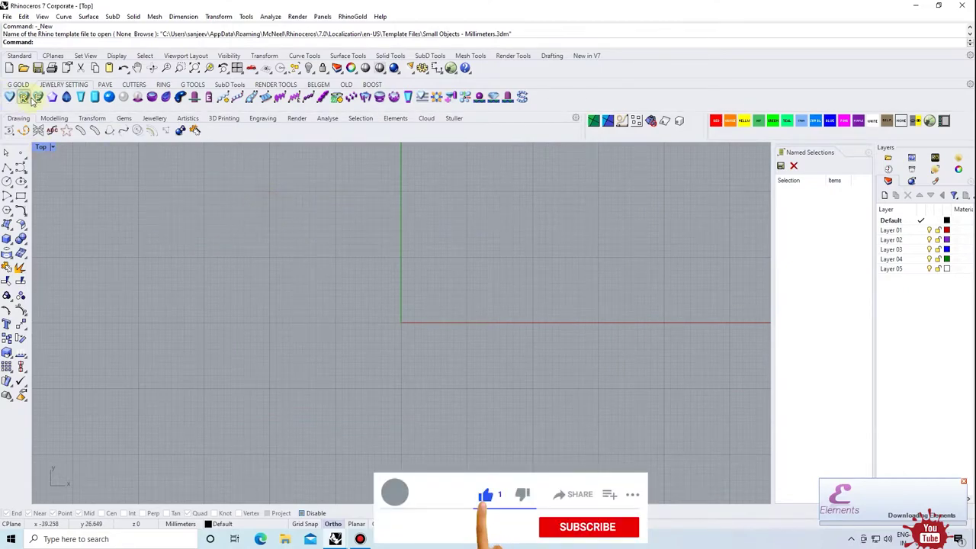
left_click(58, 85)
left_click(106, 85)
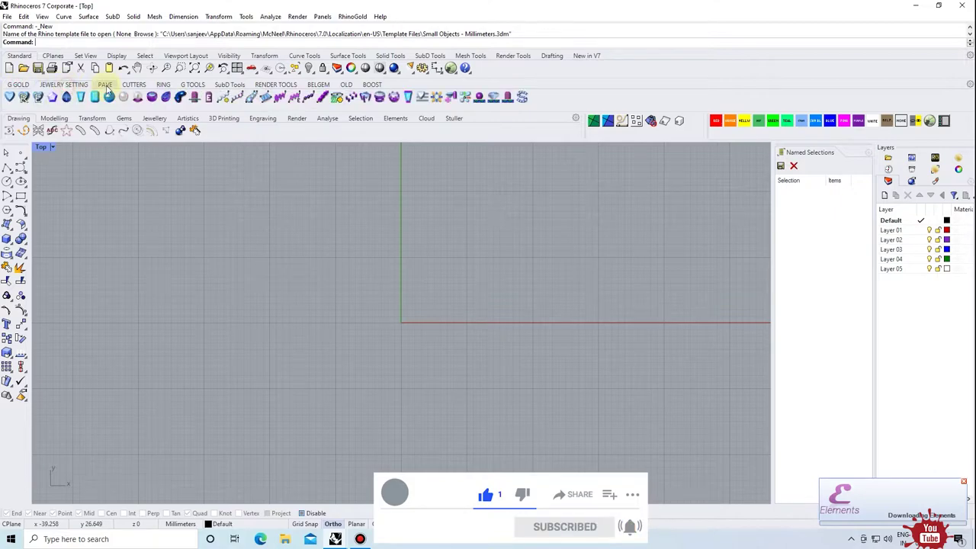
left_click(134, 85)
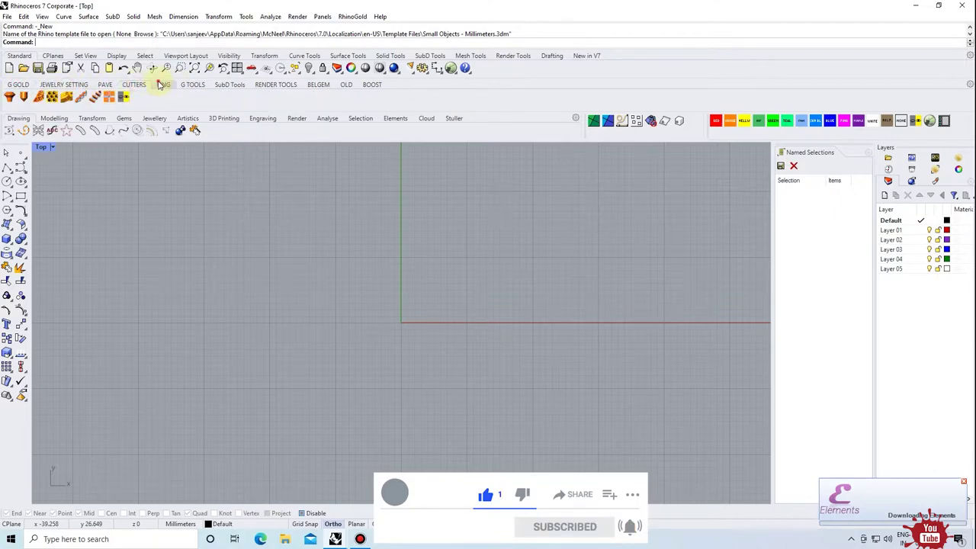
left_click(163, 85)
left_click(192, 84)
left_click(230, 84)
left_click(318, 85)
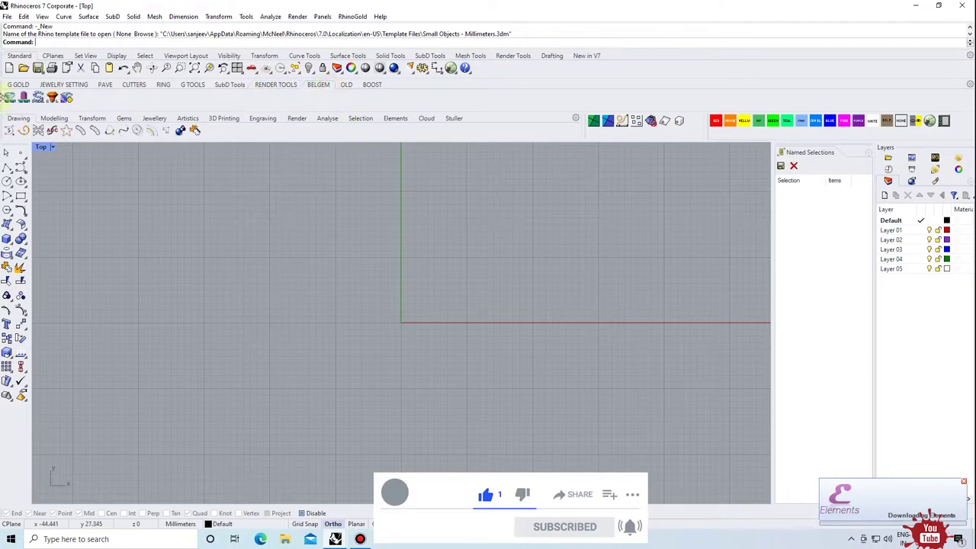
left_click(18, 85)
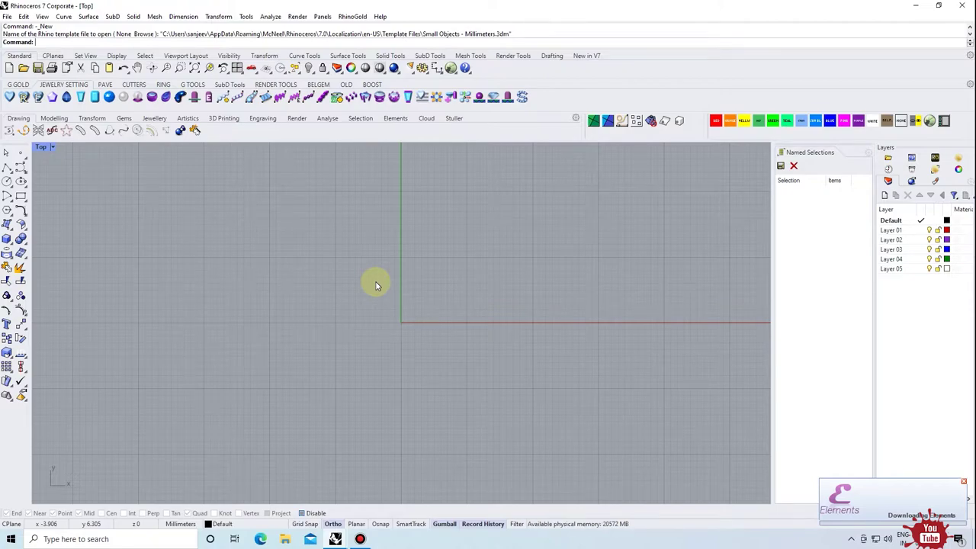
key("ctrl+F4")
mouse_move(338, 262)
right_mouse_down()
mouse_move(410, 352)
mouse_move(383, 297)
mouse_move(422, 215)
mouse_move(384, 264)
mouse_move(311, 312)
mouse_move(340, 267)
mouse_move(347, 288)
right_mouse_up()
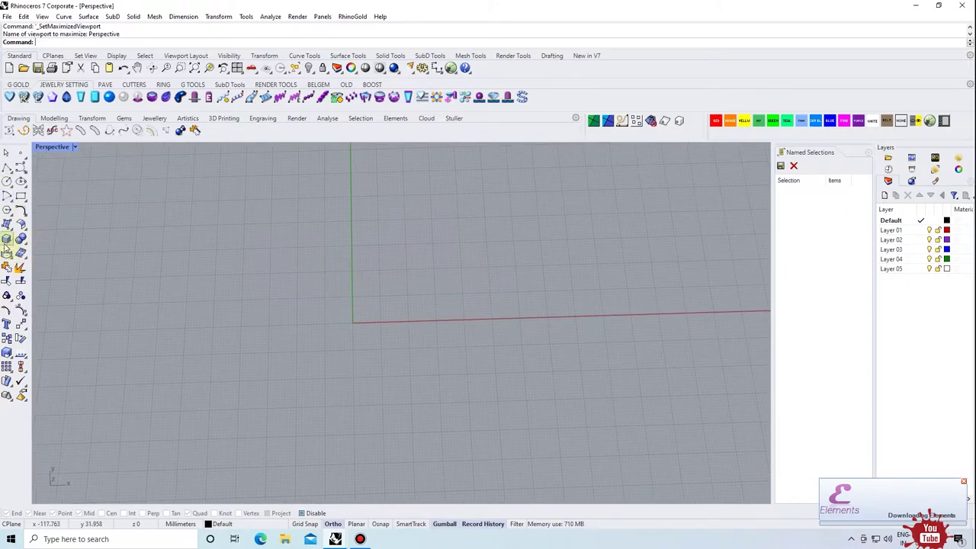
Draw a long rectangular box by picking two base corners and a height.
left_click(7, 241)
left_click(21, 245)
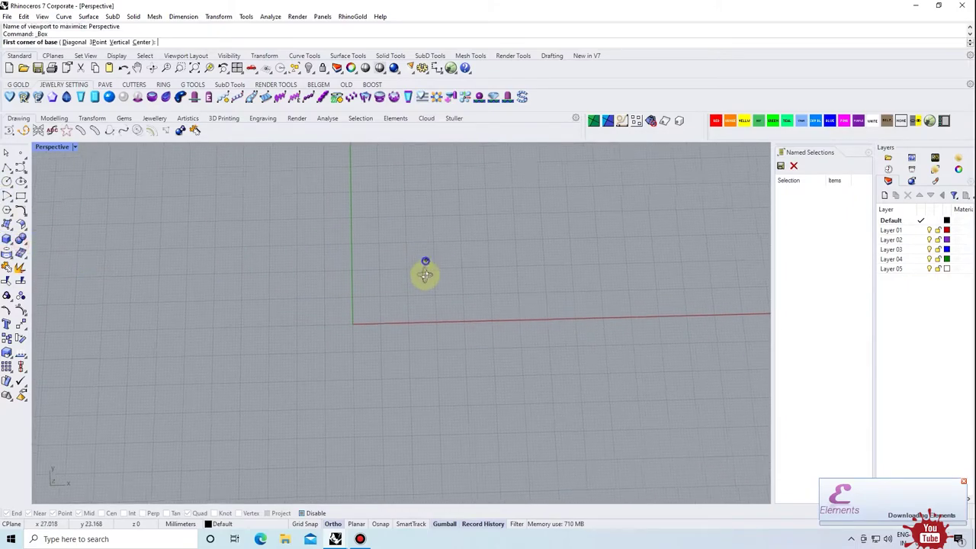
left_click(263, 255)
left_click(482, 301)
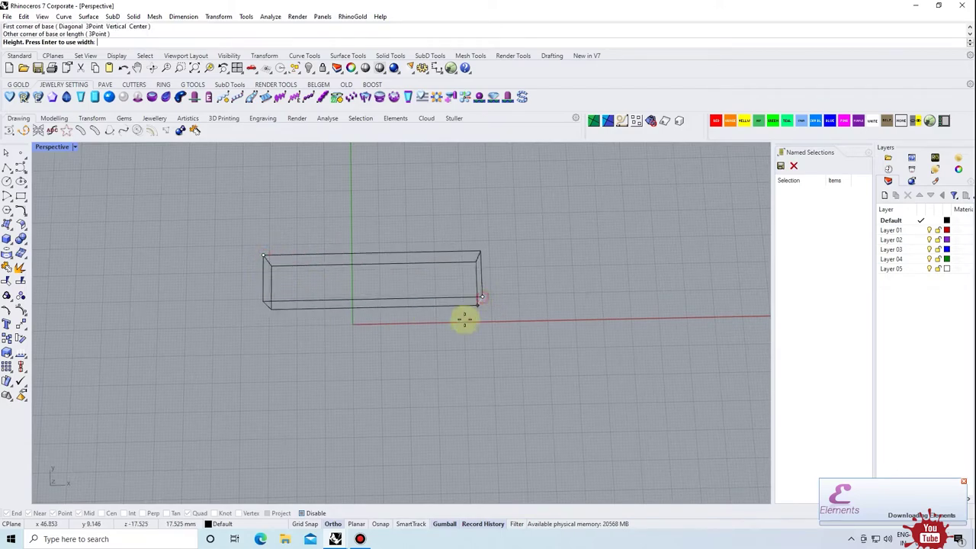
mouse_move(391, 286)
right_mouse_down()
mouse_move(380, 259)
mouse_move(300, 255)
mouse_move(339, 280)
mouse_move(301, 320)
mouse_move(307, 266)
mouse_move(281, 282)
right_mouse_up()
left_click(380, 259)
Switch the view to Shaded display and select, then deselect, the box.
key("ctrl+alt+s")
left_click(281, 283)
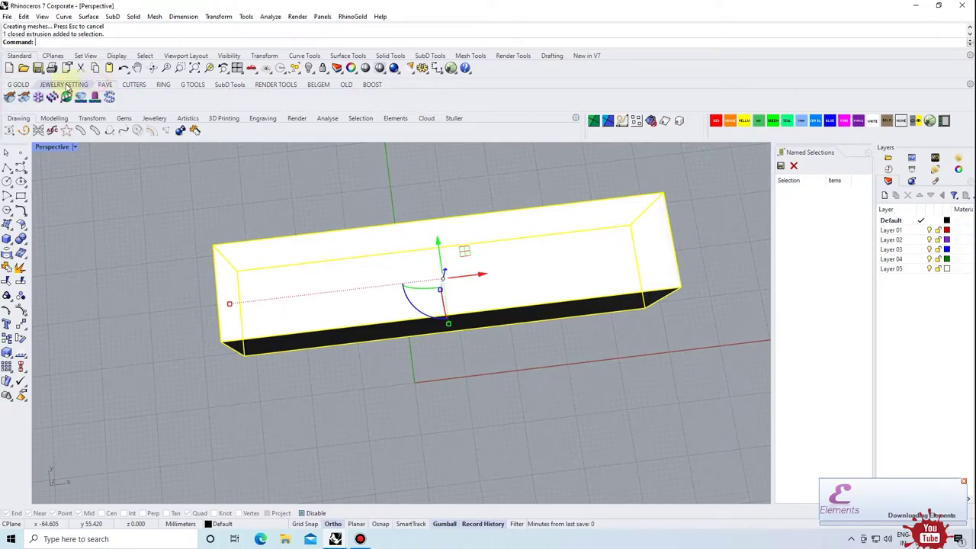
left_click(52, 86)
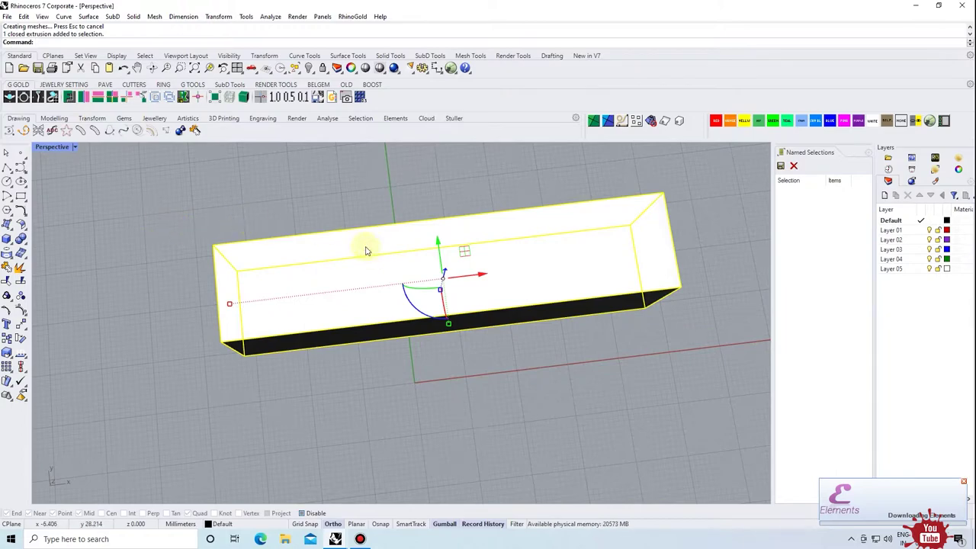
left_click(336, 210)
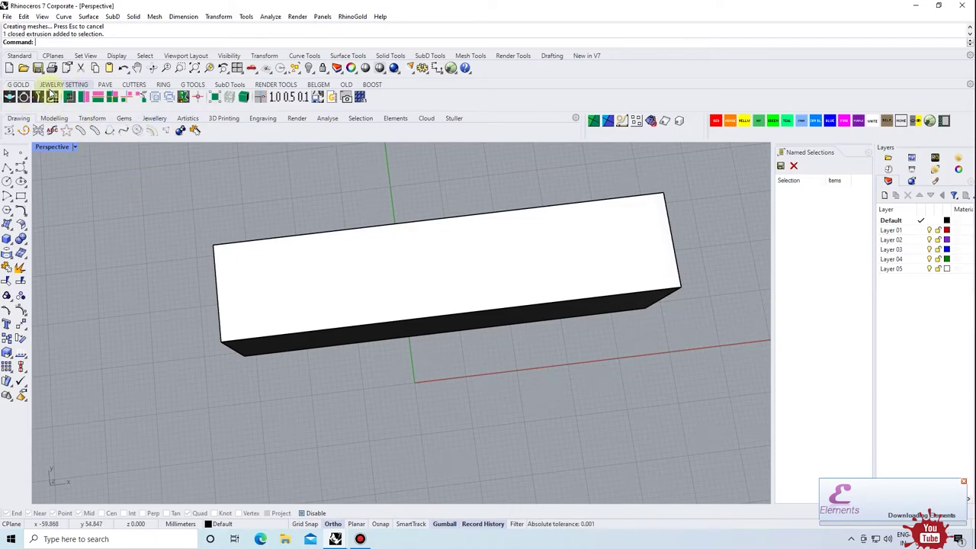
Launch Gems on Surface UI from the Jewelry Setting tab and bring up Grasshopper.
left_click(59, 85)
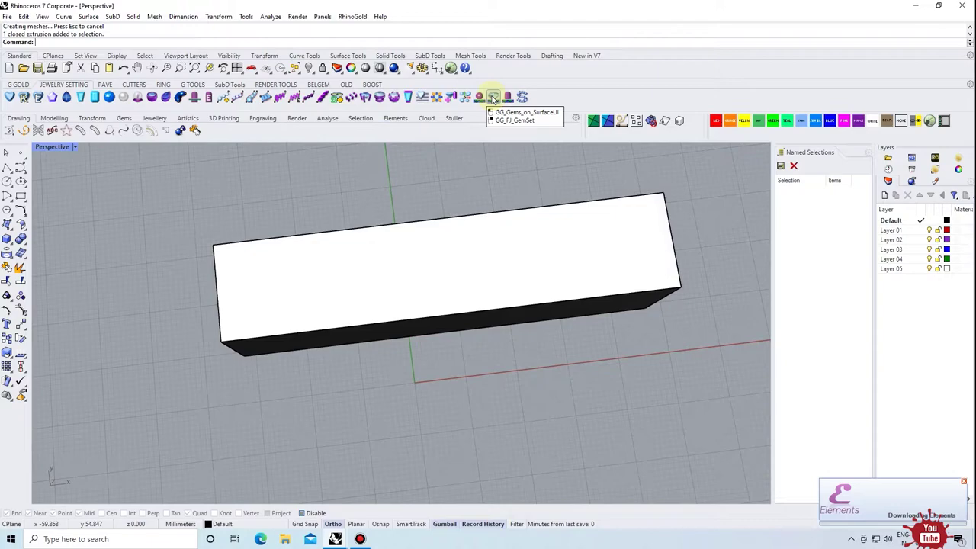
left_click(494, 98)
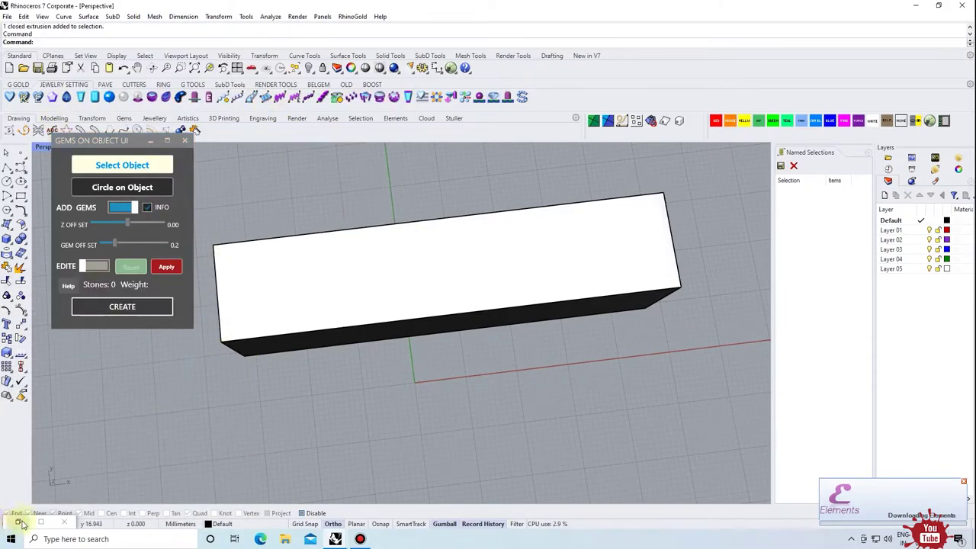
left_click(25, 523)
left_click(39, 525)
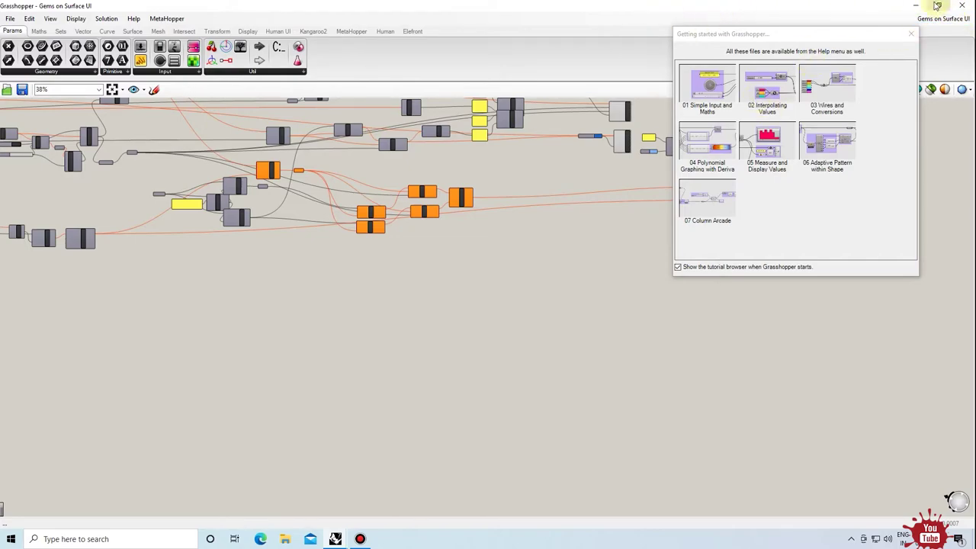
Restore the Grasshopper window, close its Getting Started dialog, and move it to the lower left.
left_click(939, 6)
mouse_move(309, 65)
left_mouse_down()
mouse_move(340, 148)
mouse_move(309, 148)
mouse_move(499, 357)
left_mouse_up()
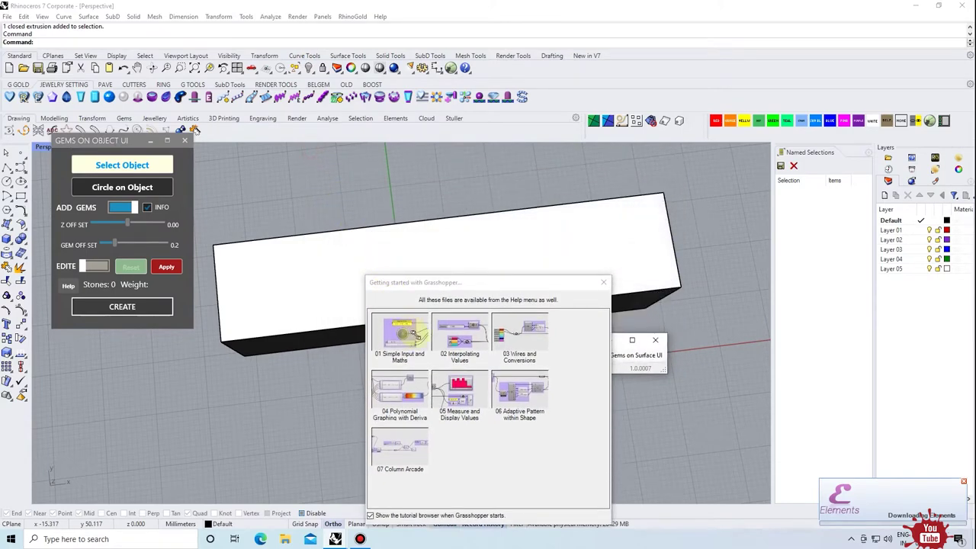
left_click(603, 282)
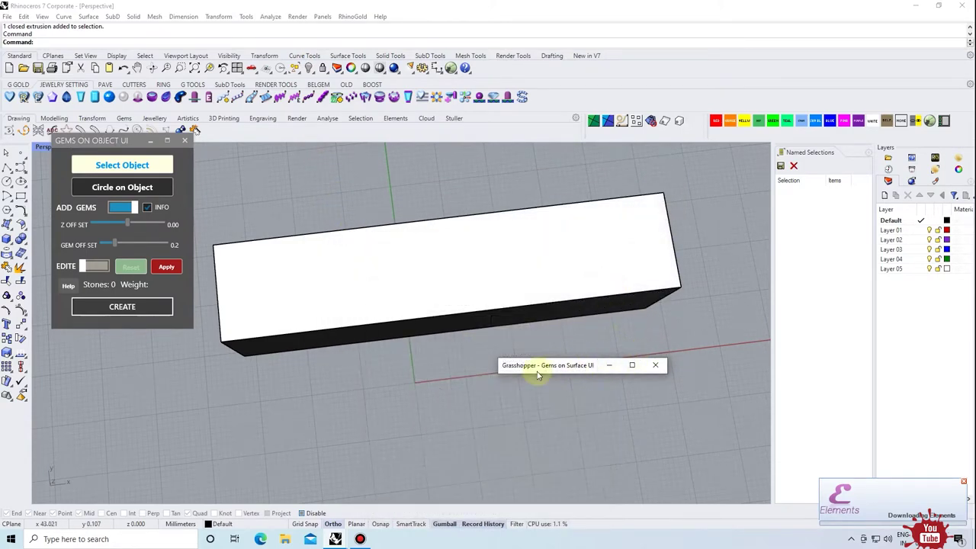
mouse_move(518, 367)
left_mouse_down()
mouse_move(475, 342)
mouse_move(323, 191)
mouse_move(44, 467)
mouse_move(9, 532)
left_mouse_up()
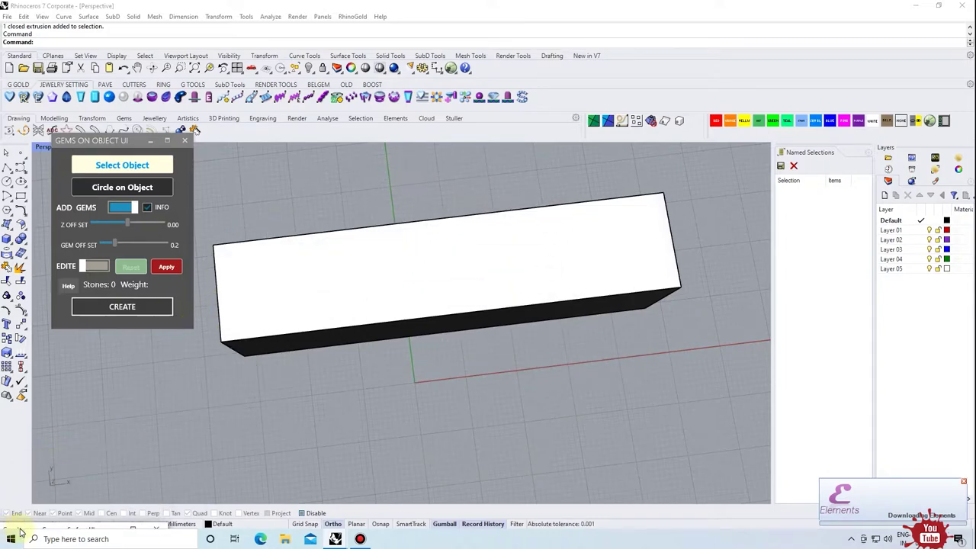
left_click(130, 460)
Reposition the Gems on Object panel and select the box as the target object.
mouse_move(442, 358)
right_mouse_down()
mouse_move(464, 310)
mouse_move(443, 272)
right_mouse_up()
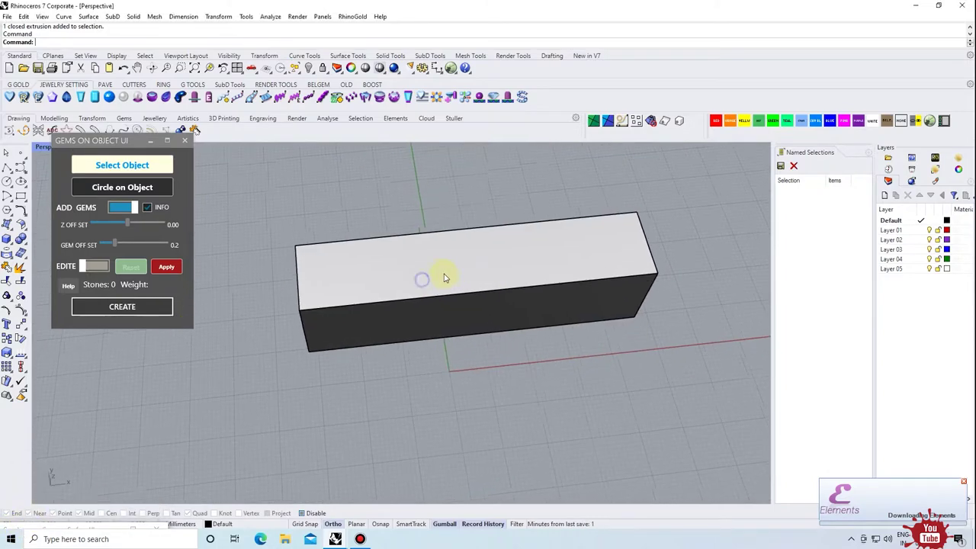
left_click_drag(108, 144, 124, 159)
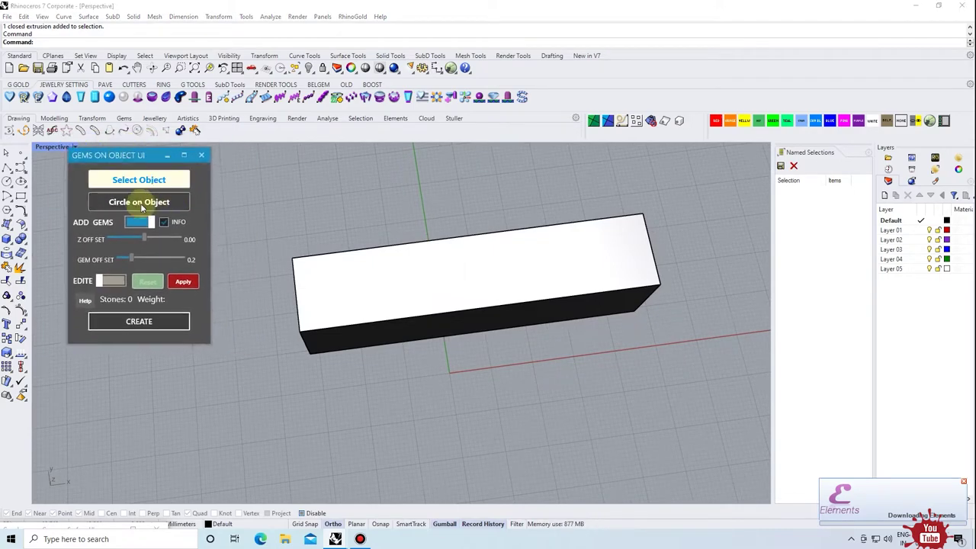
mouse_move(438, 298)
right_mouse_down()
mouse_move(461, 290)
mouse_move(476, 399)
mouse_move(414, 270)
mouse_move(405, 292)
mouse_move(388, 283)
right_mouse_up()
left_click(389, 288)
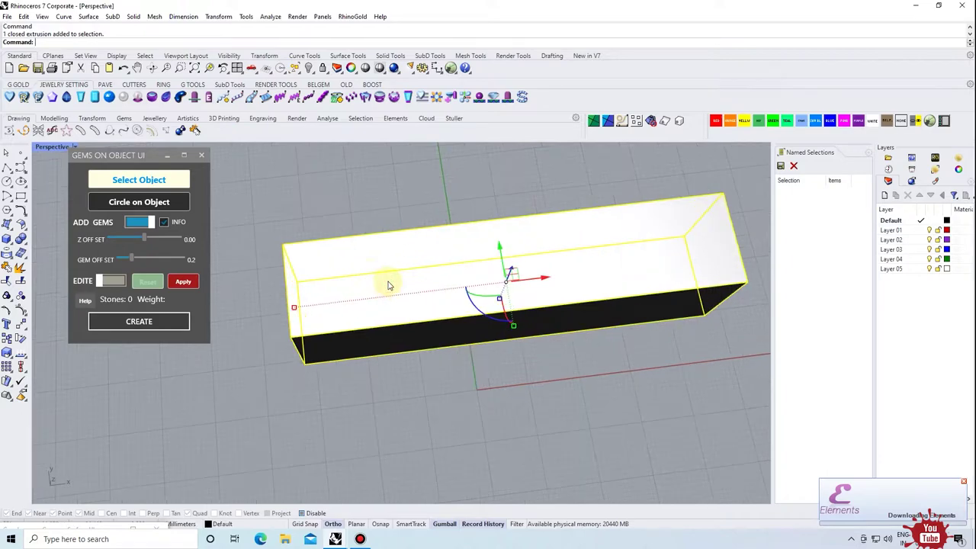
left_click(140, 179)
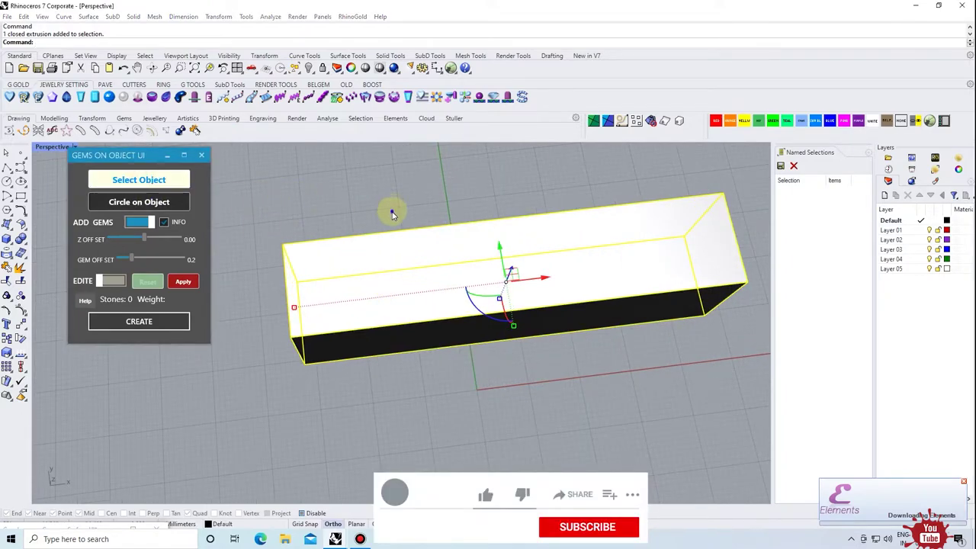
right_click_drag(392, 211, 342, 233)
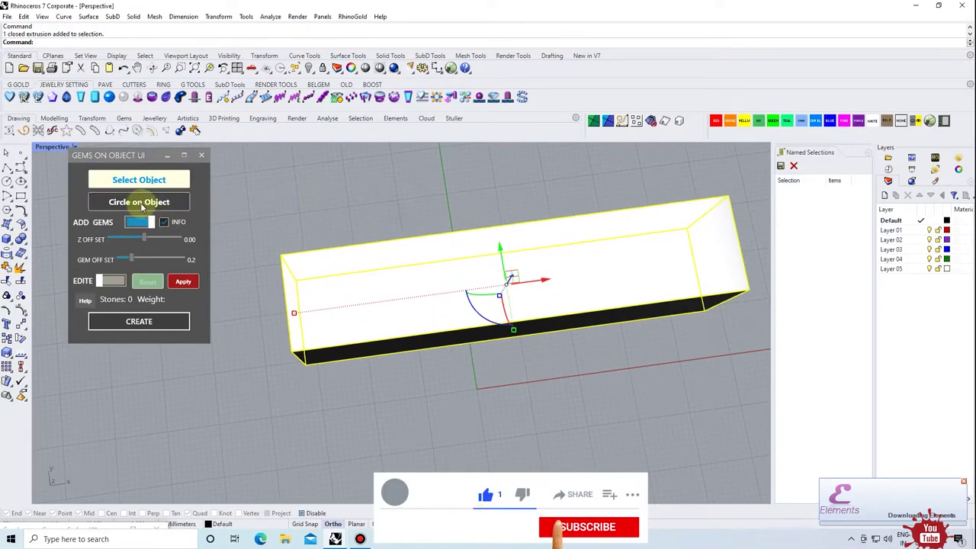
Start Circle on Object and pick the box, zooming in on its top face.
left_click(146, 203)
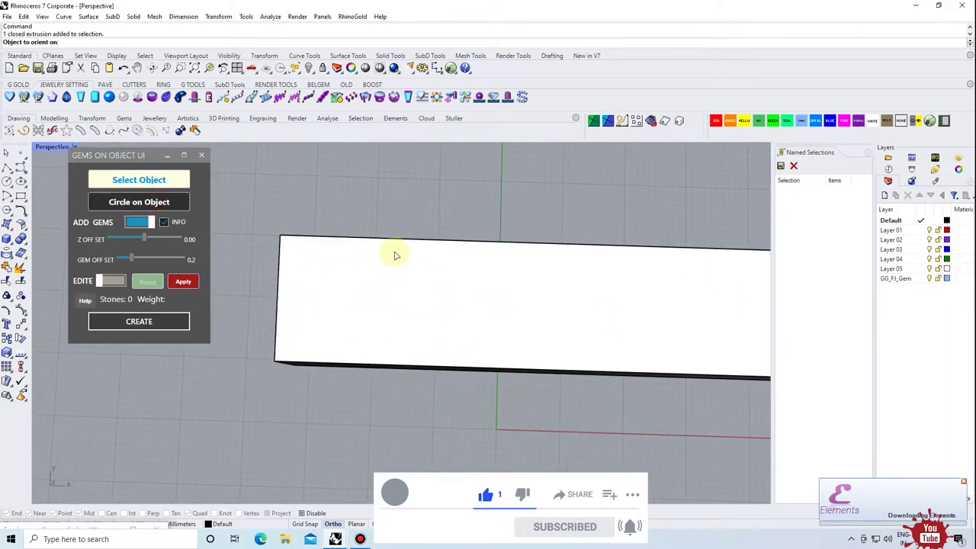
left_click(384, 287)
scroll(383, 287, "up", 2)
scroll(382, 279, "up", 2)
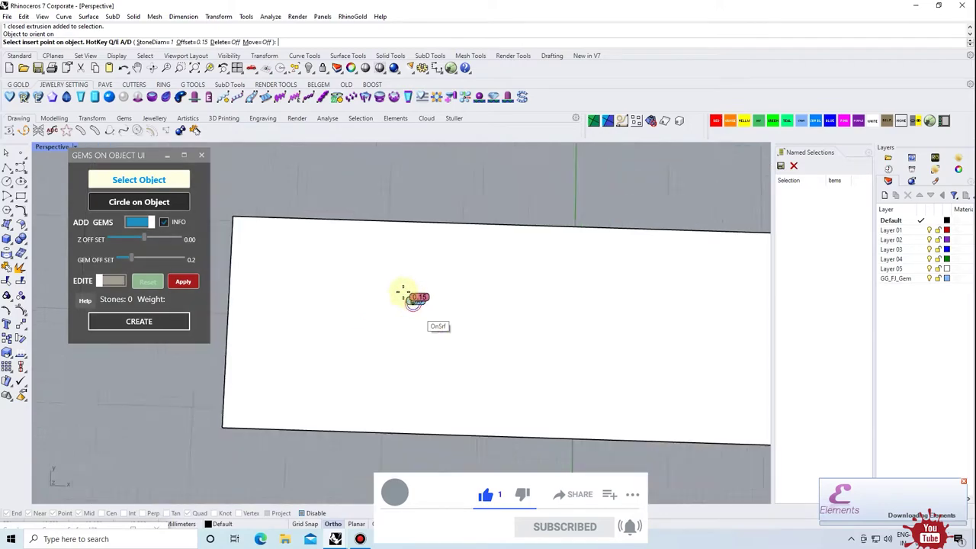
scroll(404, 293, "up", 2)
scroll(347, 278, "up", 1)
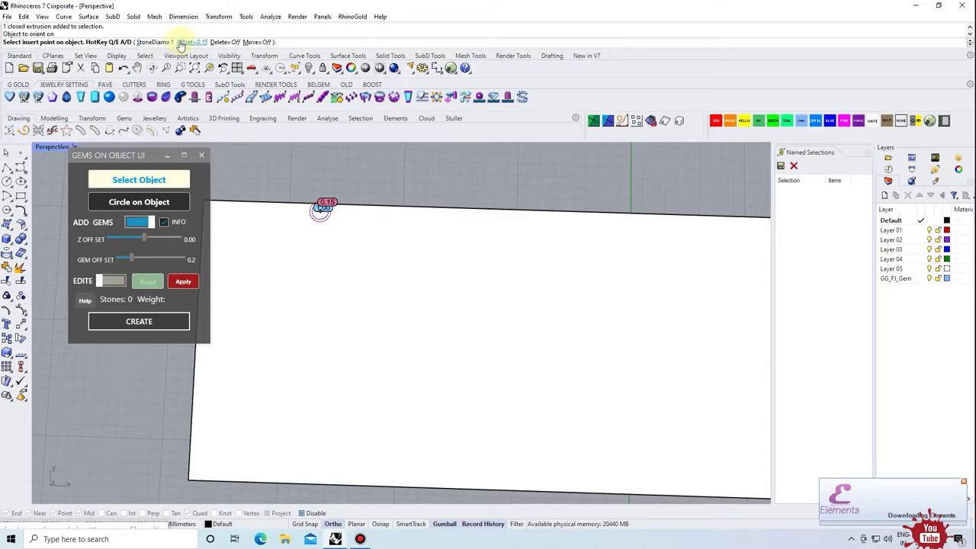
scroll(328, 256, "down", 2)
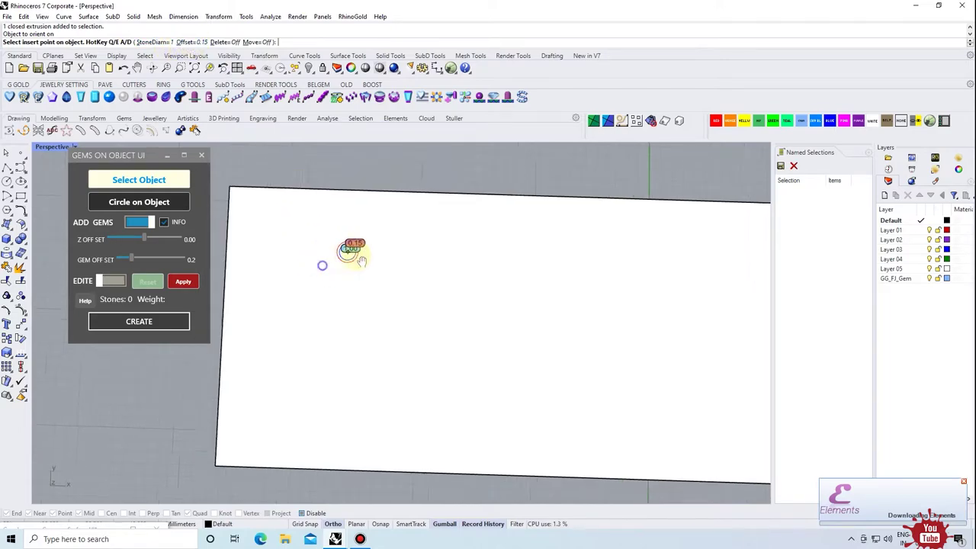
scroll(355, 263, "up", 2)
mouse_move(364, 275)
right_mouse_down()
mouse_move(333, 225)
mouse_move(371, 227)
mouse_move(327, 277)
mouse_move(351, 258)
right_mouse_up()
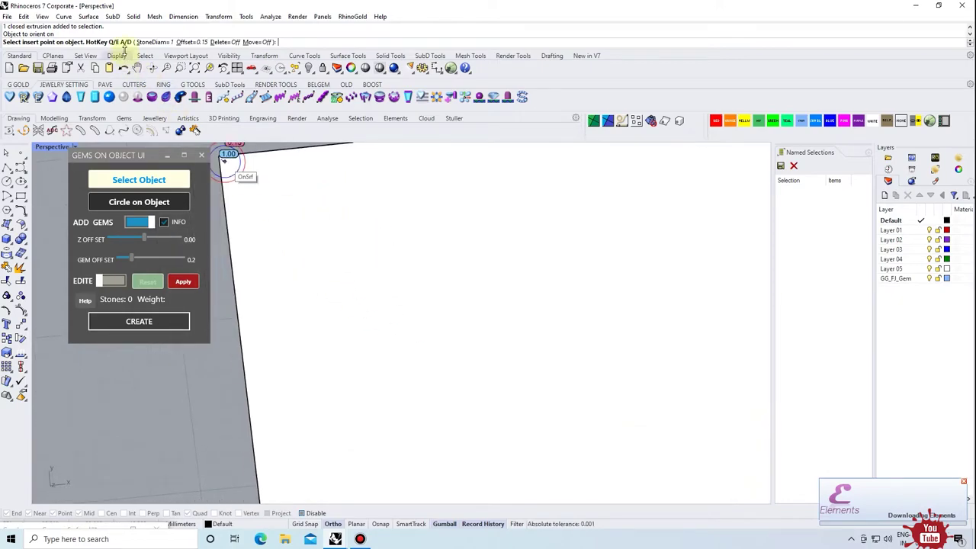
Set the stone diameter to 1.5.
left_click(153, 42)
right_click_drag(481, 382, 458, 354)
scroll(410, 296, "down", 3)
type("1.5")
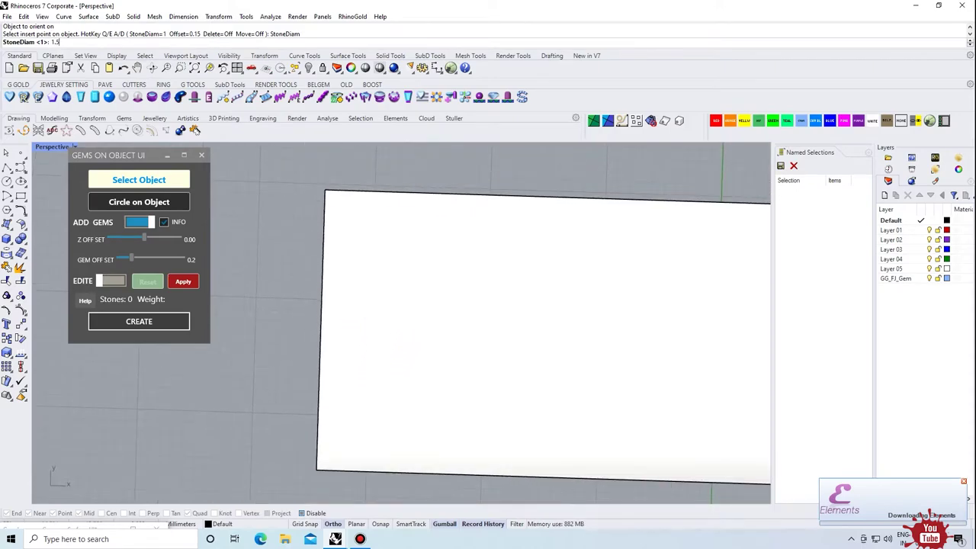
key("Return")
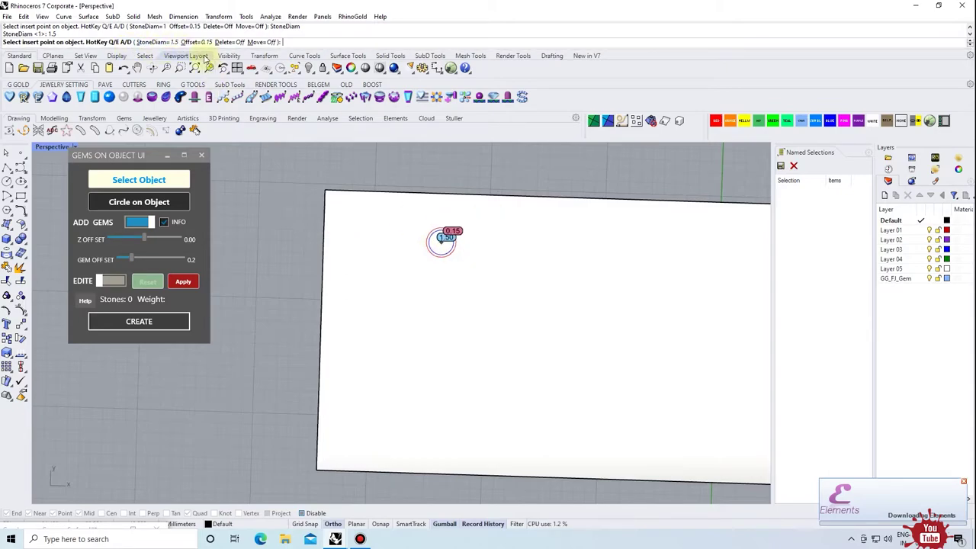
Place two gems side by side on the box's top face.
scroll(443, 283, "up", 1)
scroll(425, 305, "up", 1)
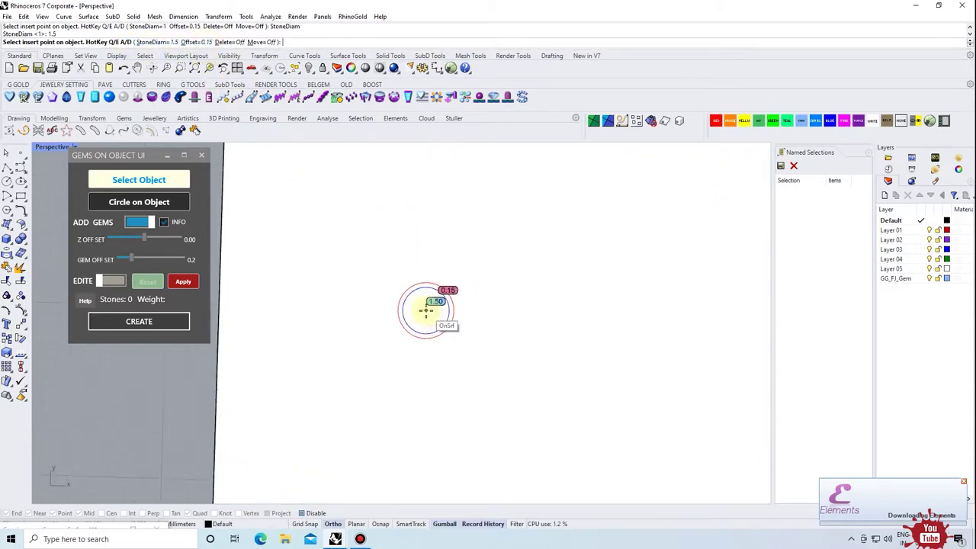
scroll(406, 288, "up", 1)
left_click(405, 289)
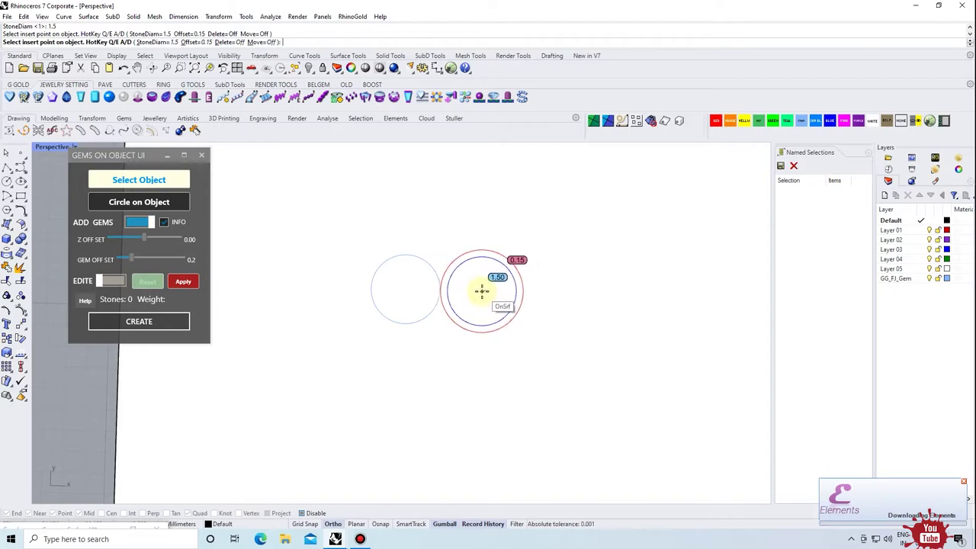
left_click(482, 290)
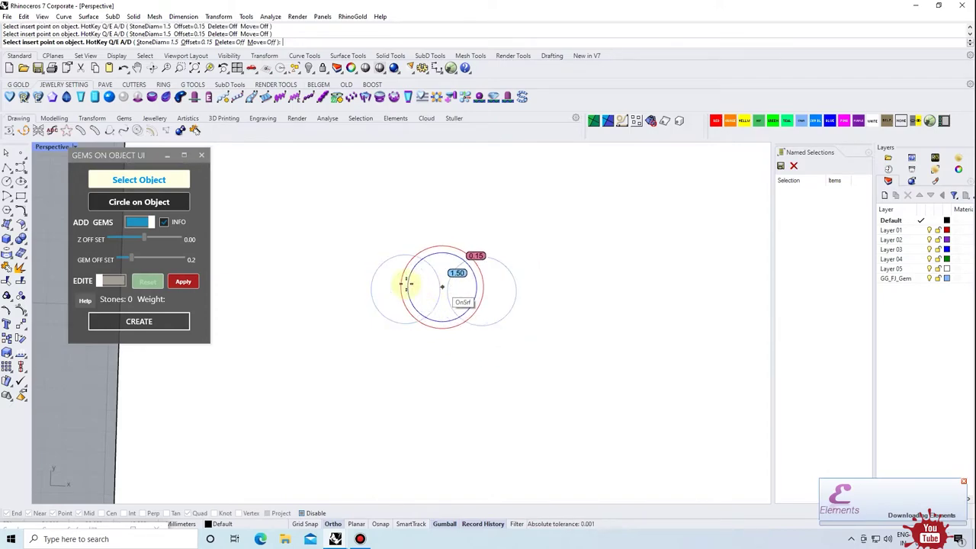
left_click(211, 42)
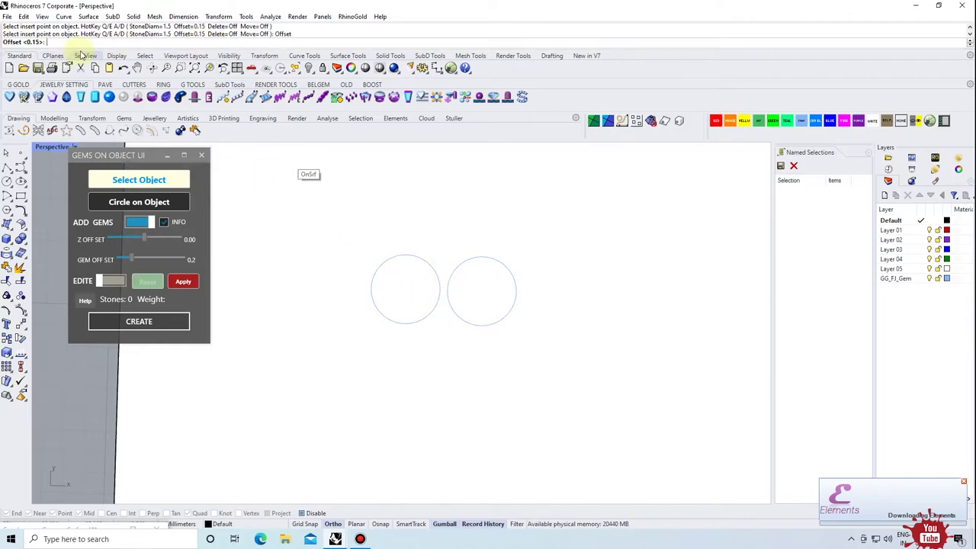
Keep the 0.15 offset and place the remaining gems to complete a row of six.
key("Return")
scroll(565, 297, "up", 2)
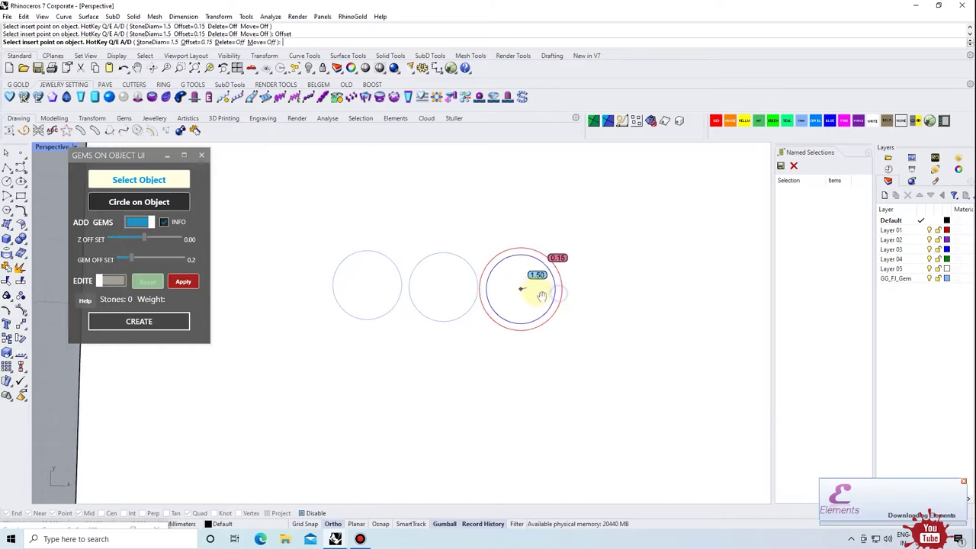
scroll(534, 277, "up", 2)
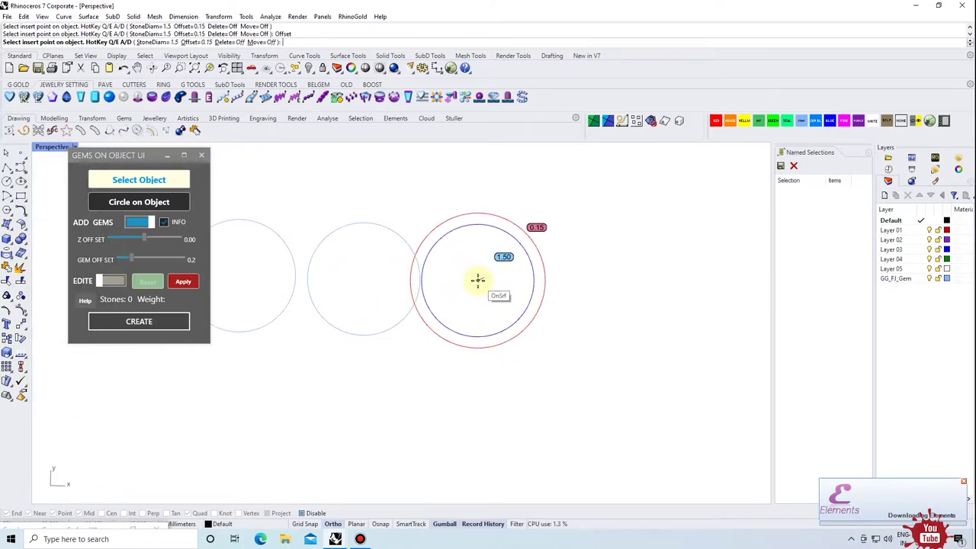
mouse_move(488, 282)
right_mouse_down("shift")
mouse_move(449, 265)
mouse_move(468, 272)
right_mouse_up("shift")
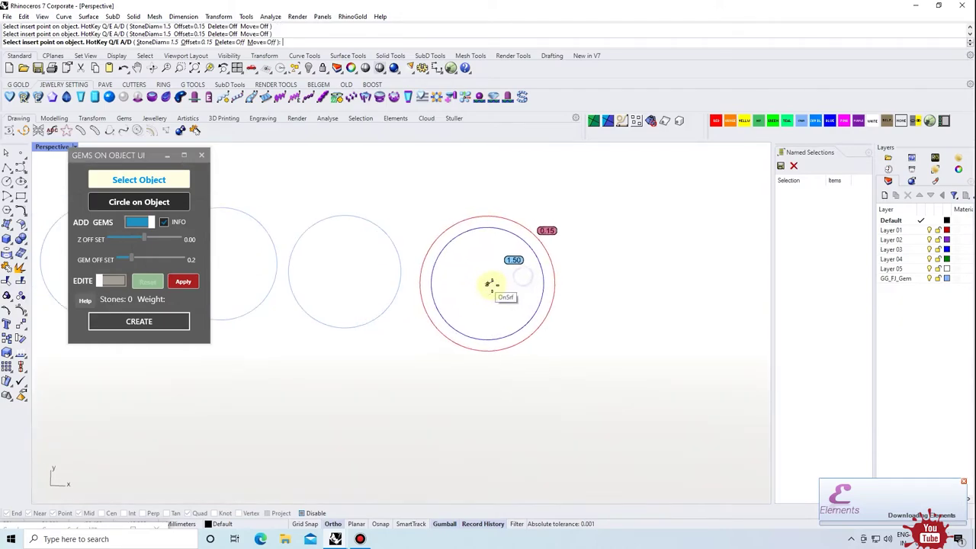
left_click(468, 272)
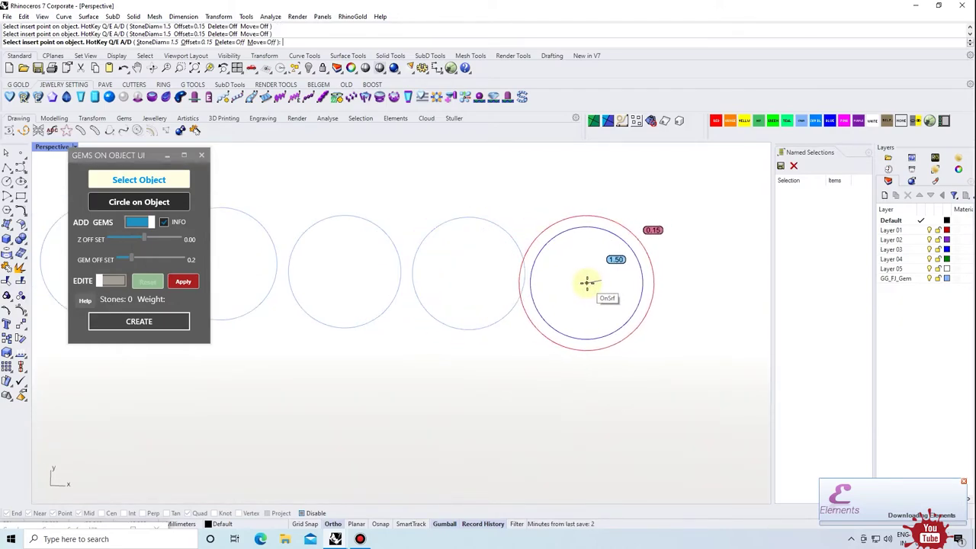
scroll(592, 282, "down", 4)
scroll(473, 266, "up", 2)
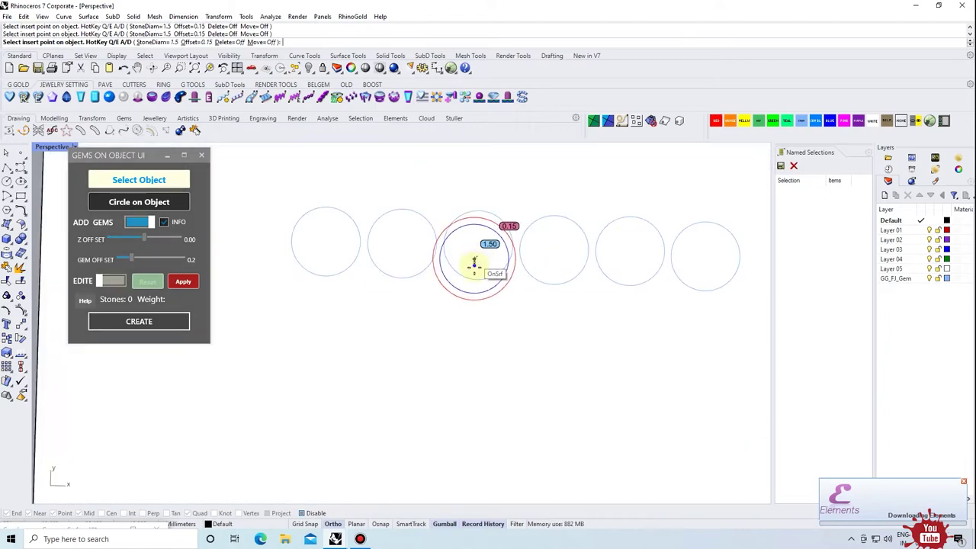
scroll(473, 274, "down", 2)
scroll(473, 252, "down", 1)
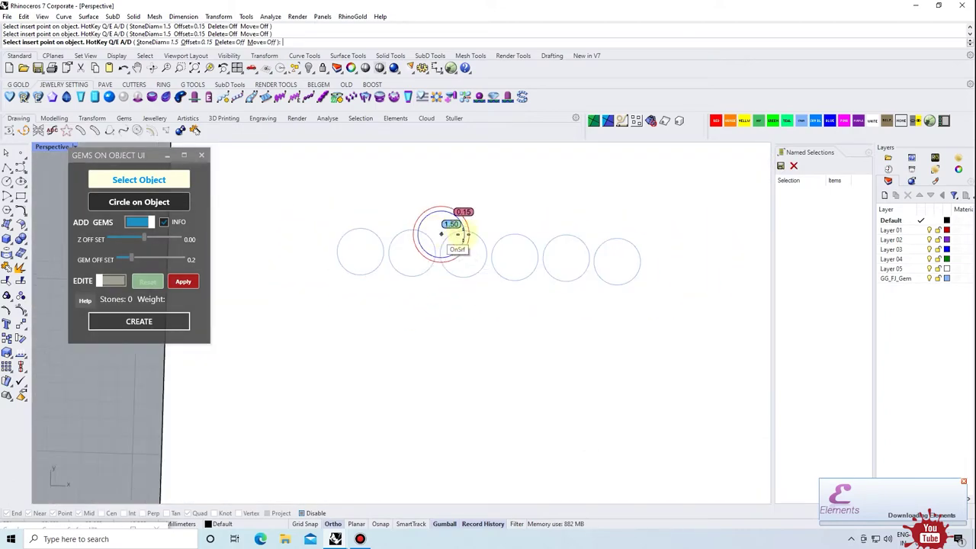
key("Return")
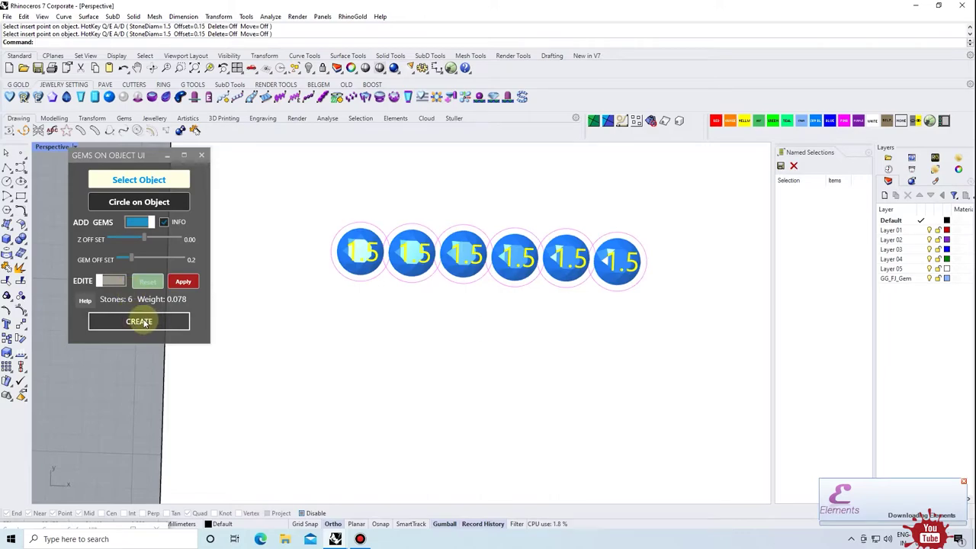
Create faceted 3D gems from the circles and close the Gems on Object panel.
right_click_drag(427, 310, 408, 296)
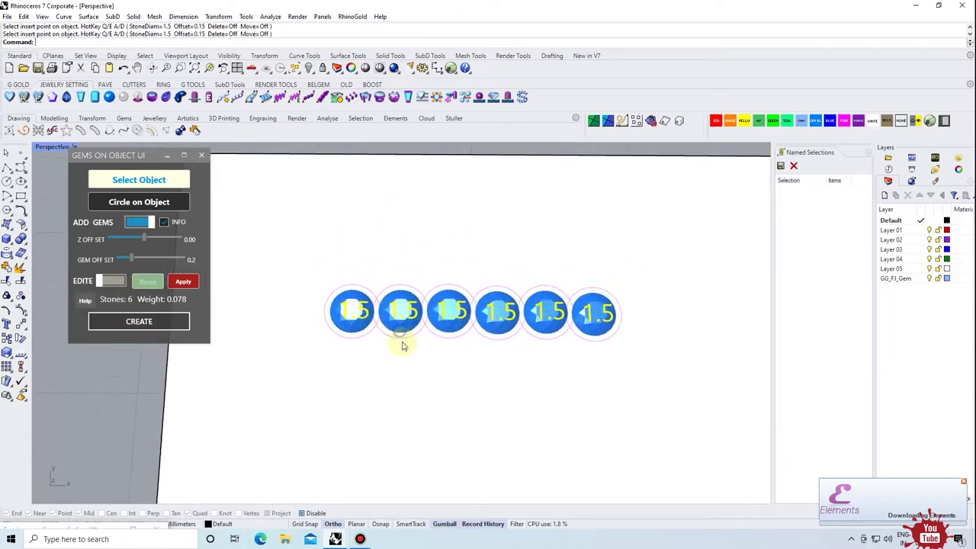
left_click(133, 324)
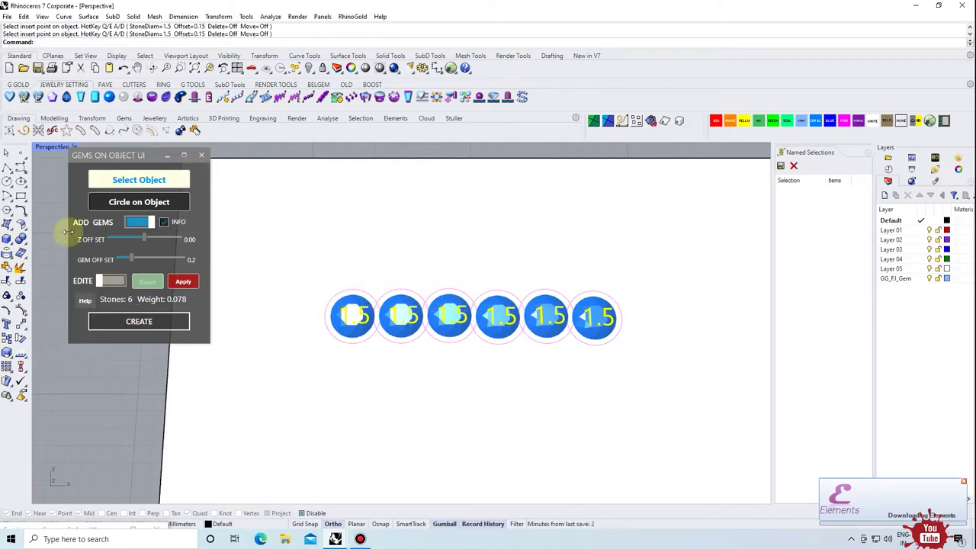
left_click(187, 204)
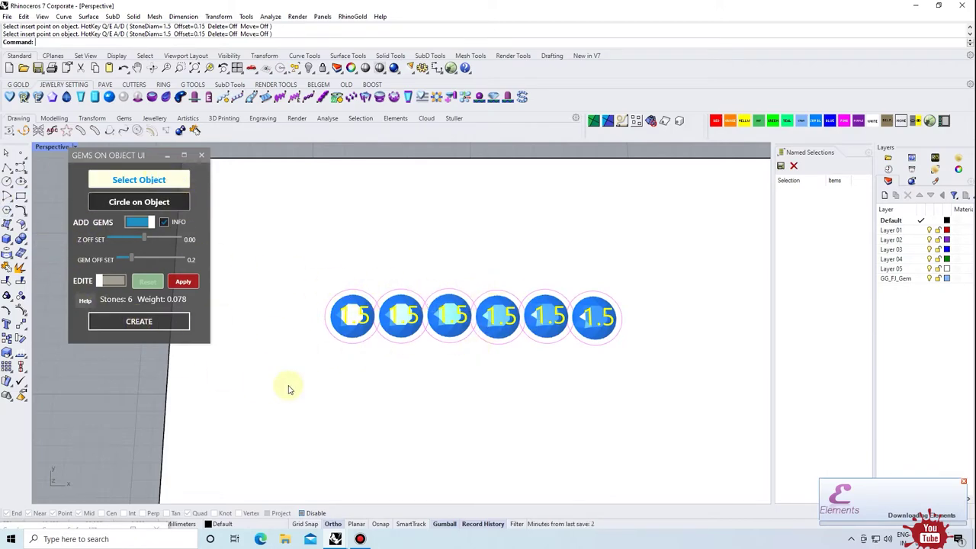
left_click(140, 322)
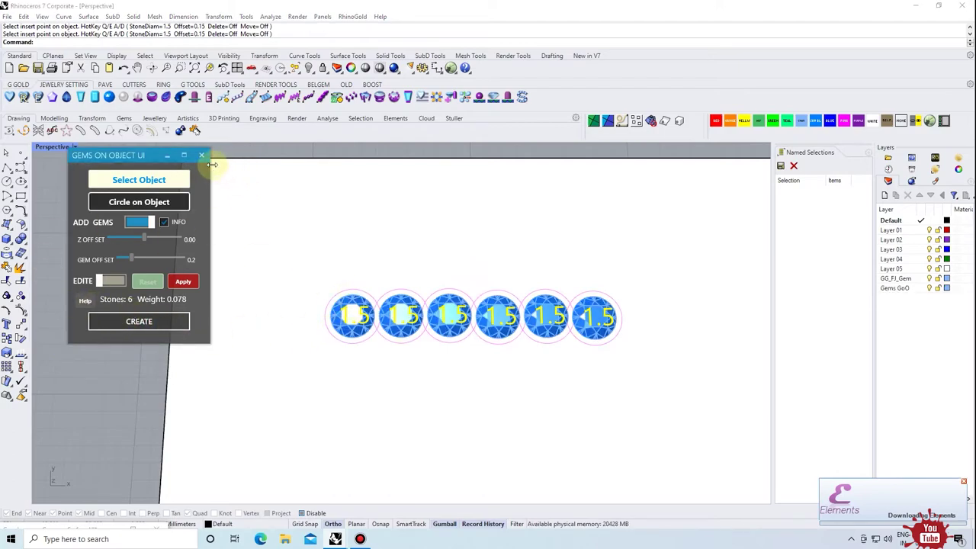
left_click(202, 156)
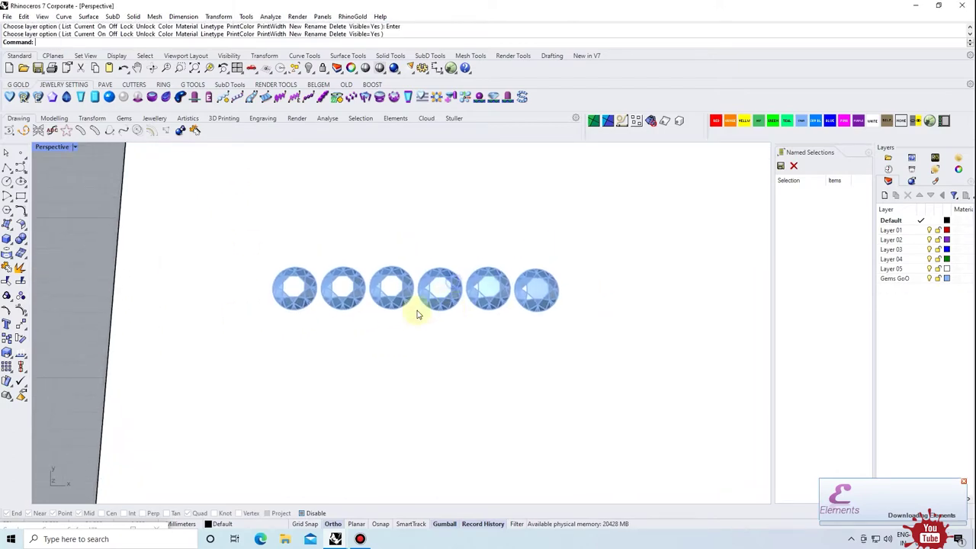
Select the white box, open Prong on Object, and start Select Object and Circle on Object.
mouse_move(416, 311)
right_mouse_down()
mouse_move(394, 367)
mouse_move(399, 276)
mouse_move(361, 340)
right_mouse_up()
left_click(371, 342)
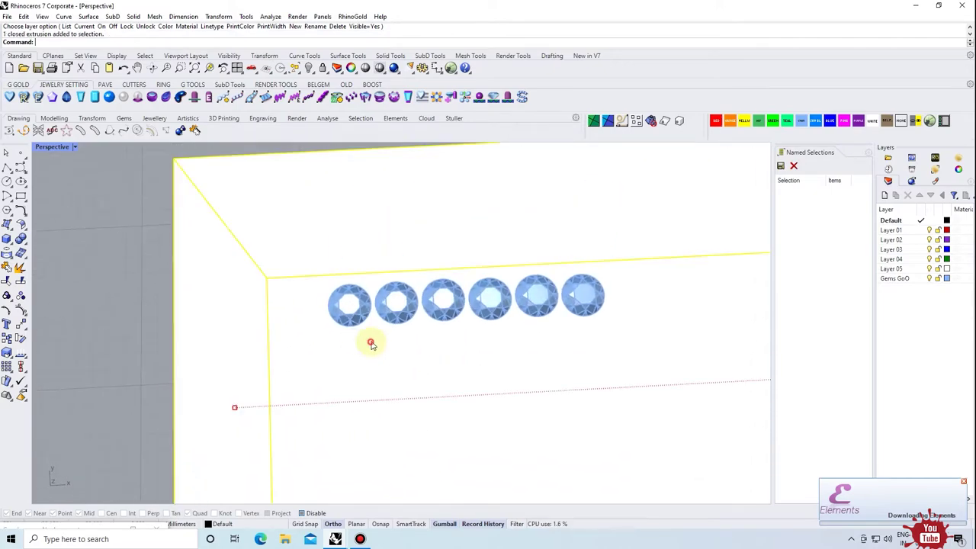
scroll(366, 291, "up", 3)
right_click_drag(366, 291, 407, 254)
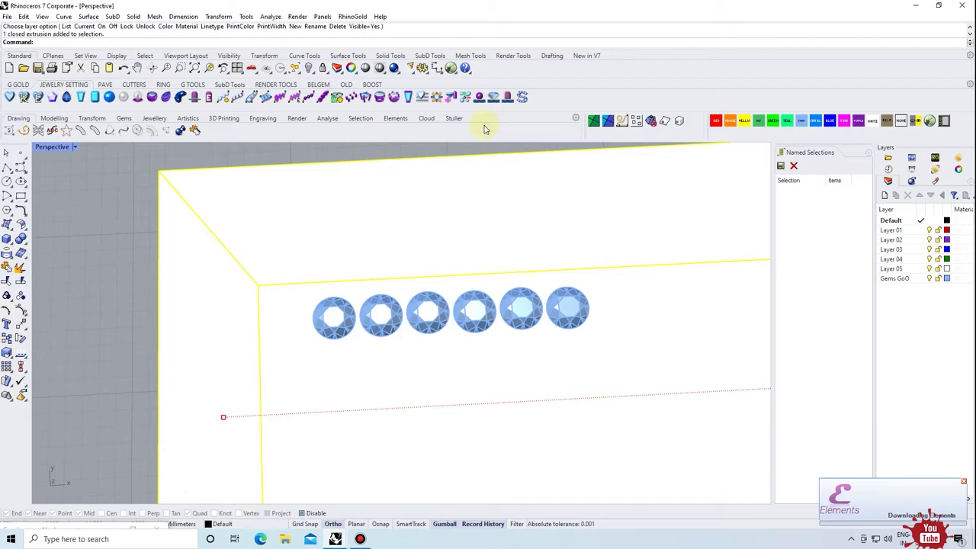
left_click(508, 100)
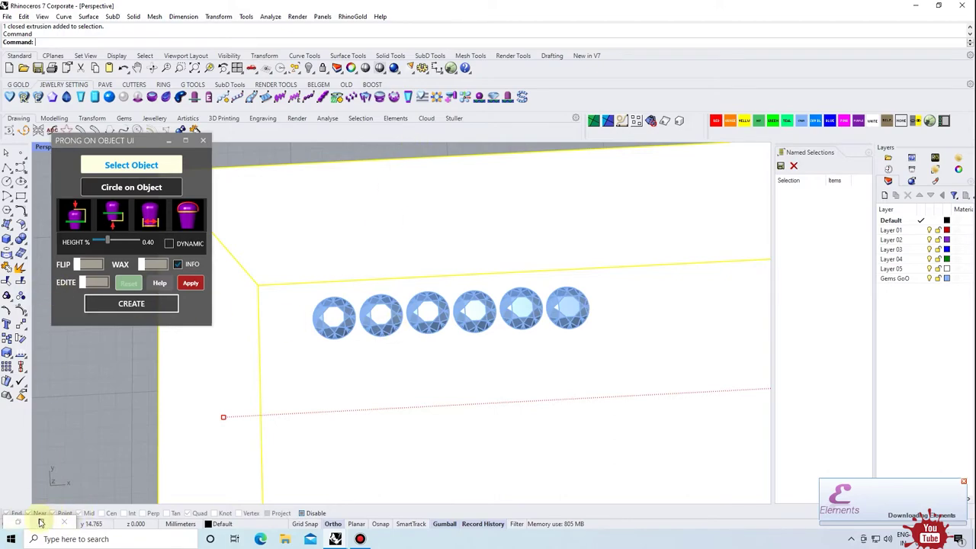
scroll(403, 374, "down", 3)
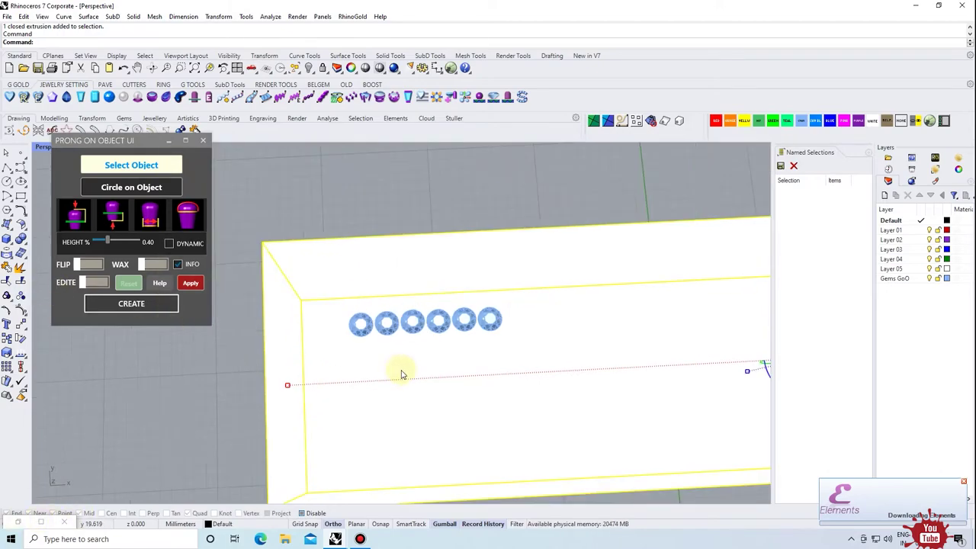
left_click(131, 164)
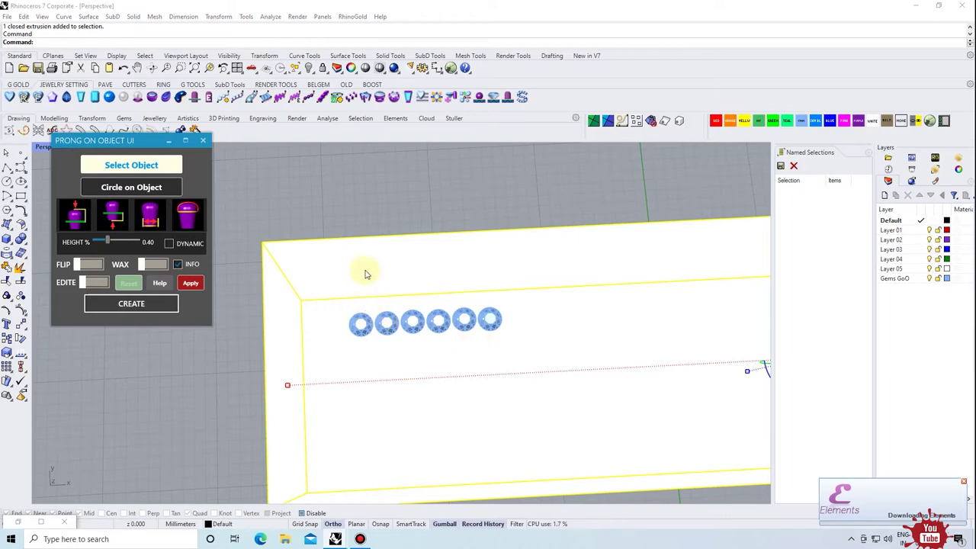
left_click(124, 189)
Pick the box as the prong surface and view the gems from a low angle.
scroll(389, 326, "up", 3)
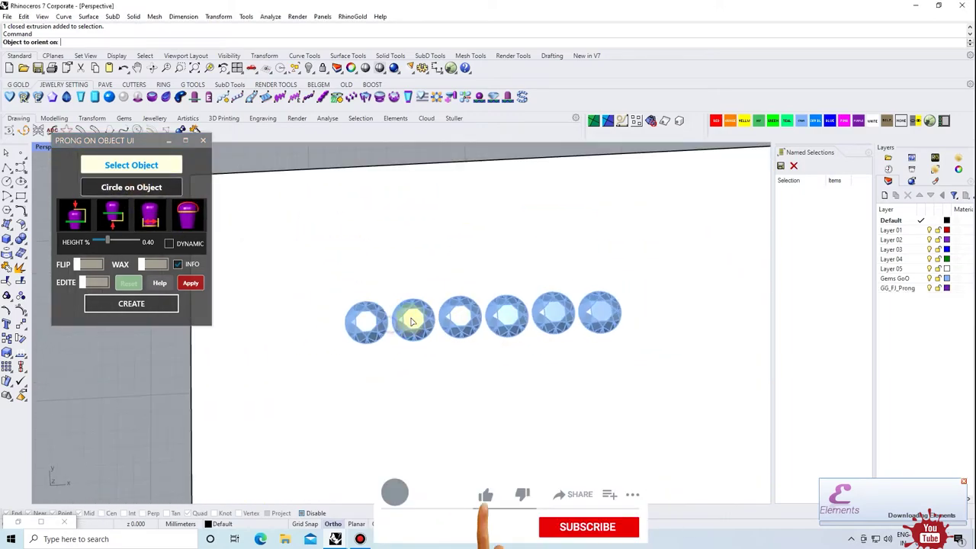
scroll(415, 236, "down", 1)
left_click(414, 237)
scroll(414, 272, "down", 2)
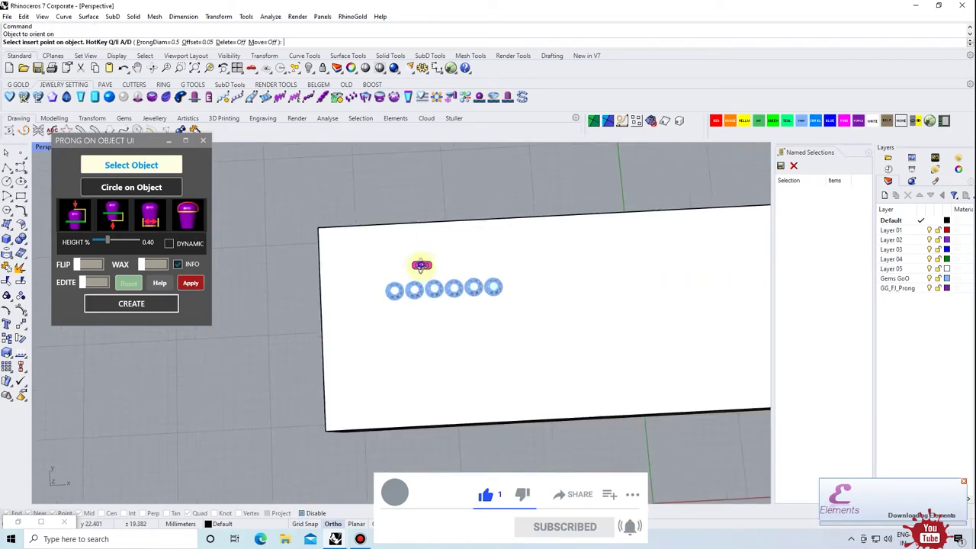
scroll(413, 303, "up", 4)
scroll(414, 283, "up", 3)
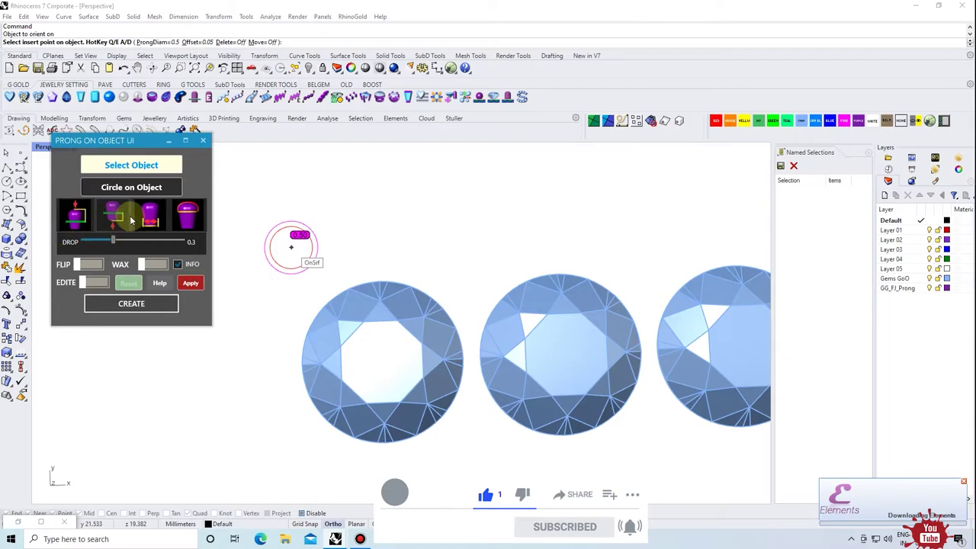
right_click_drag(456, 298, 431, 302)
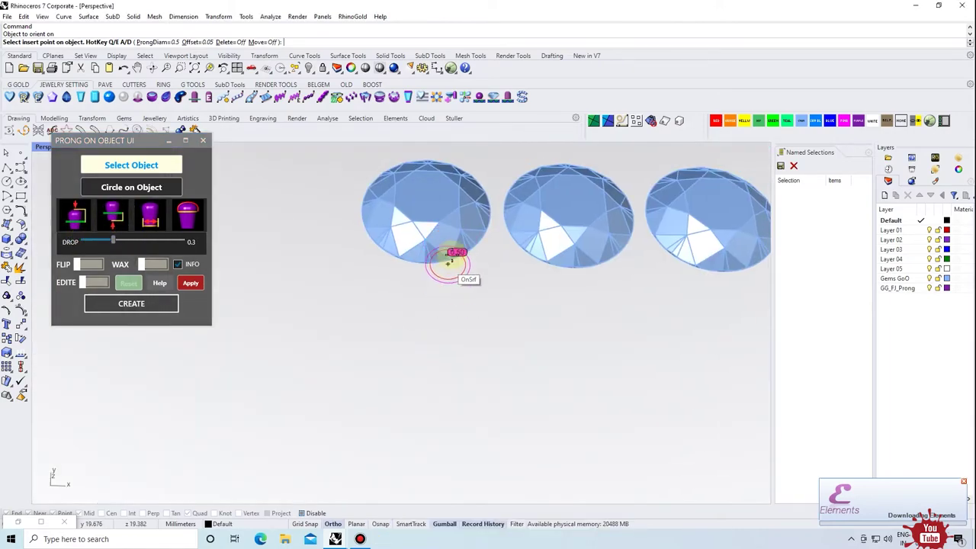
Look down on the gem row and choose the cylindrical prong style with height 0.71.
left_click(151, 217)
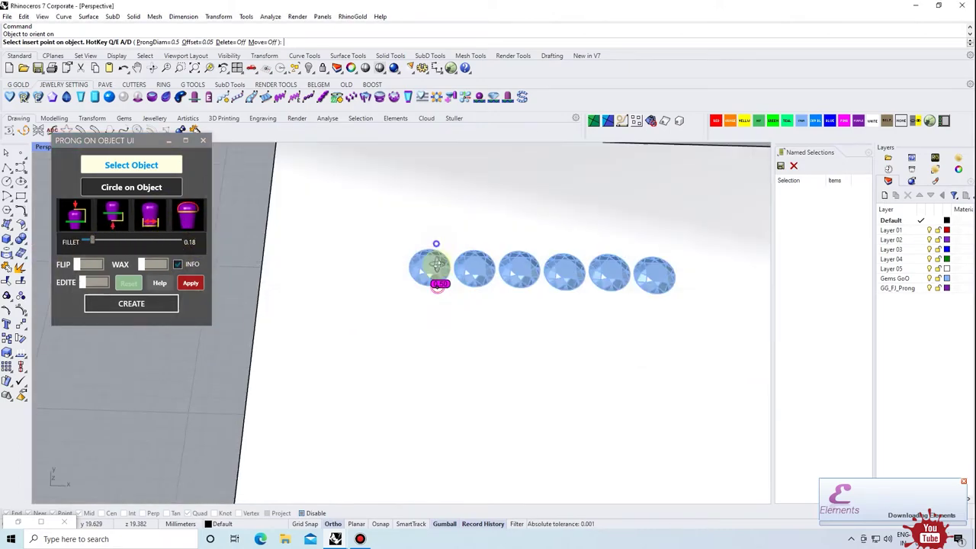
mouse_move(298, 239)
right_mouse_down()
mouse_move(474, 369)
mouse_move(450, 330)
right_mouse_up()
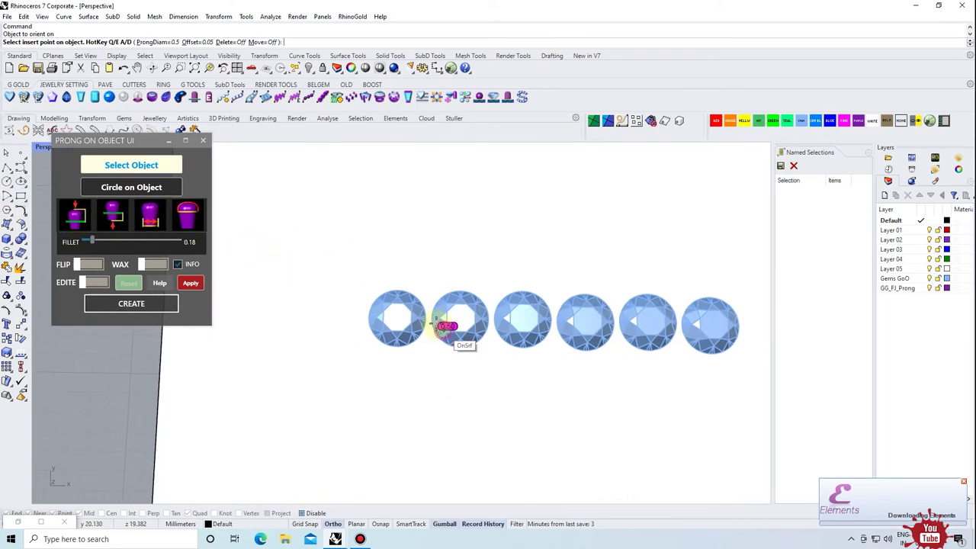
scroll(401, 311, "up", 2)
left_click(81, 218)
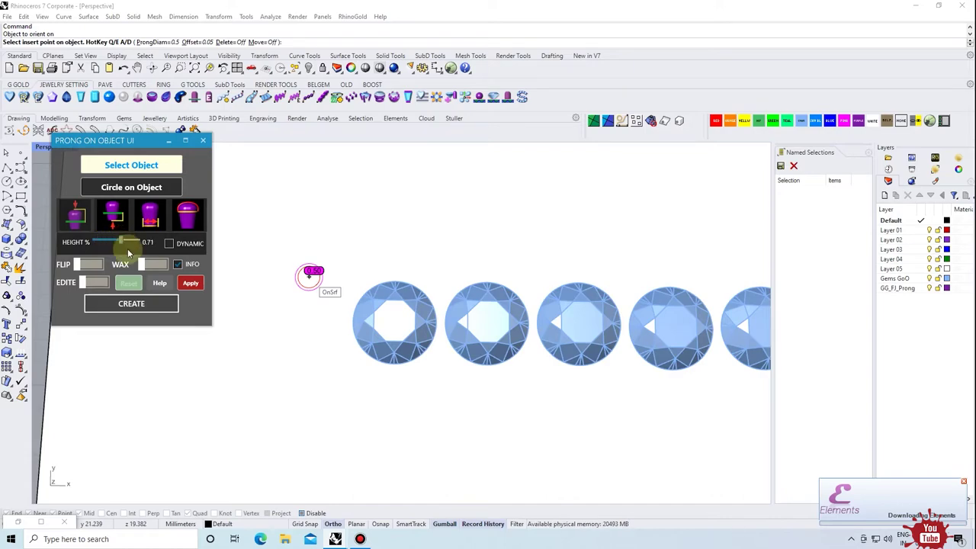
scroll(452, 294, "up", 2)
scroll(450, 286, "up", 2)
scroll(447, 315, "up", 5)
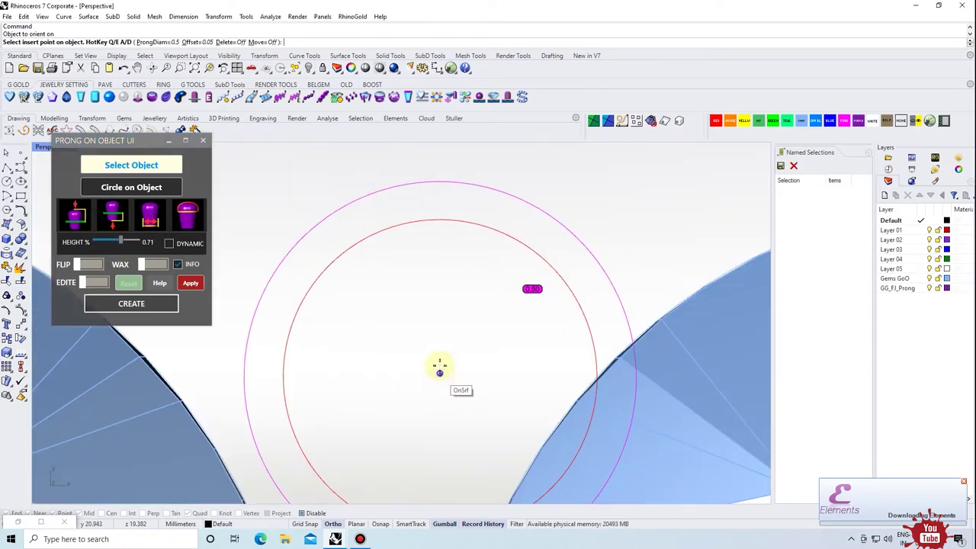
scroll(439, 366, "down", 5)
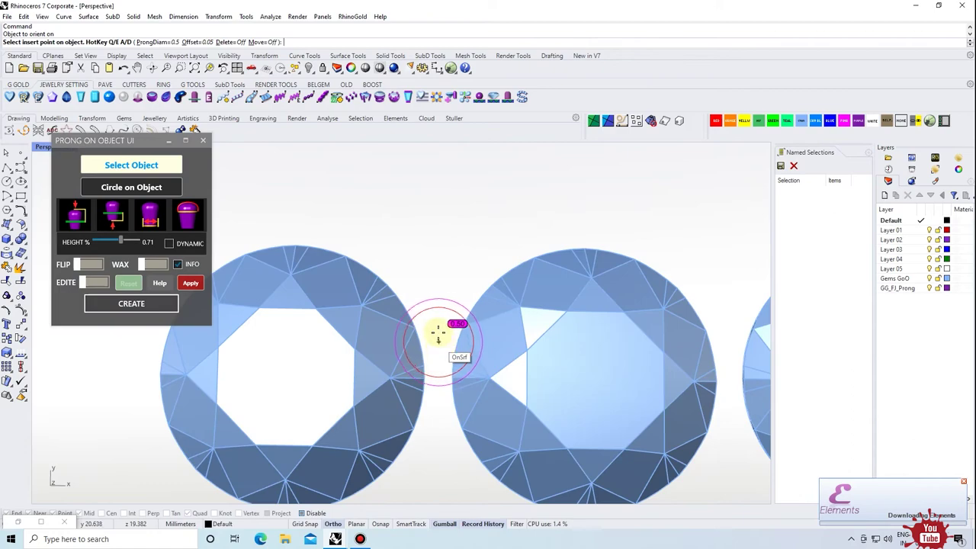
Set prong diameter to 0.65 and switch to the rounded filleted prong style.
left_click(155, 42)
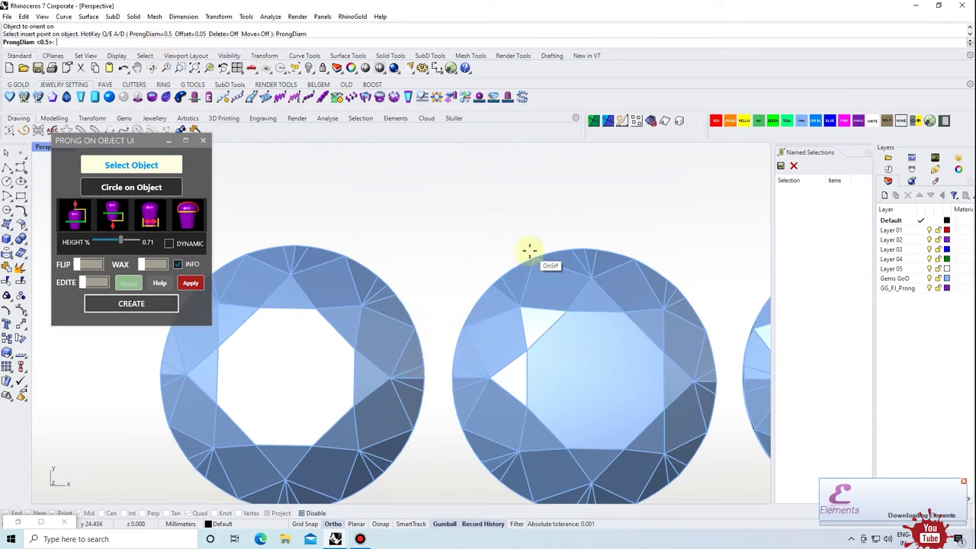
type(".65")
key("Return")
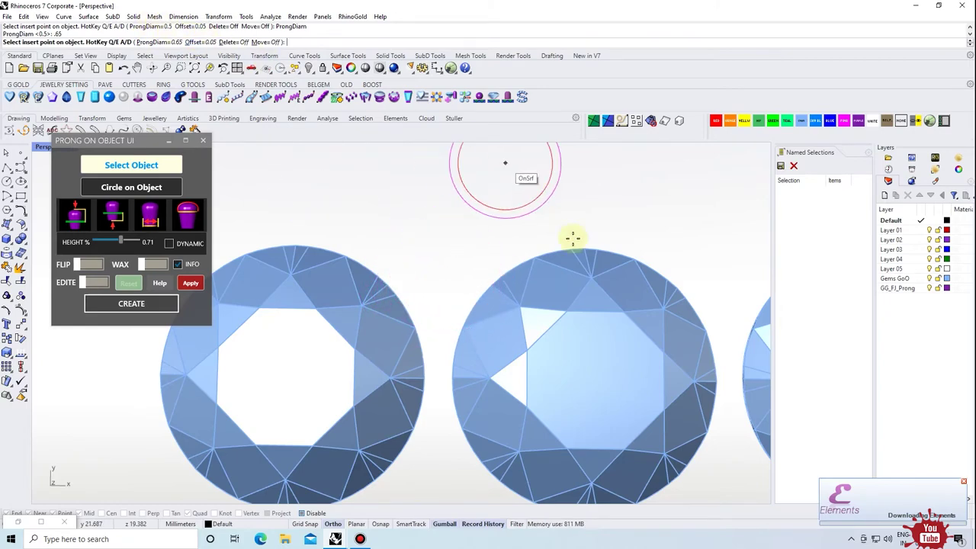
left_click(186, 218)
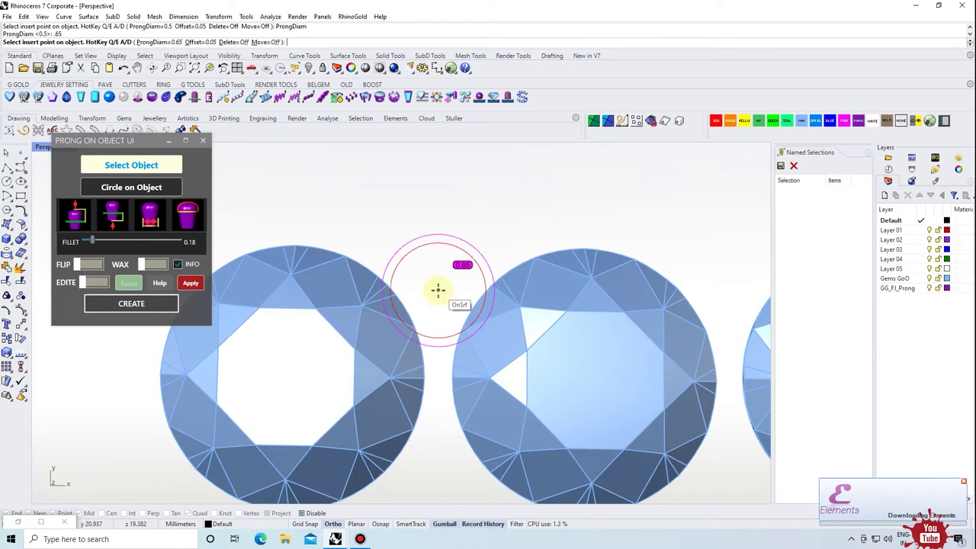
Place 0.65 prong points in the first gaps between neighbouring gems.
left_click(438, 290)
scroll(450, 228, "down", 5)
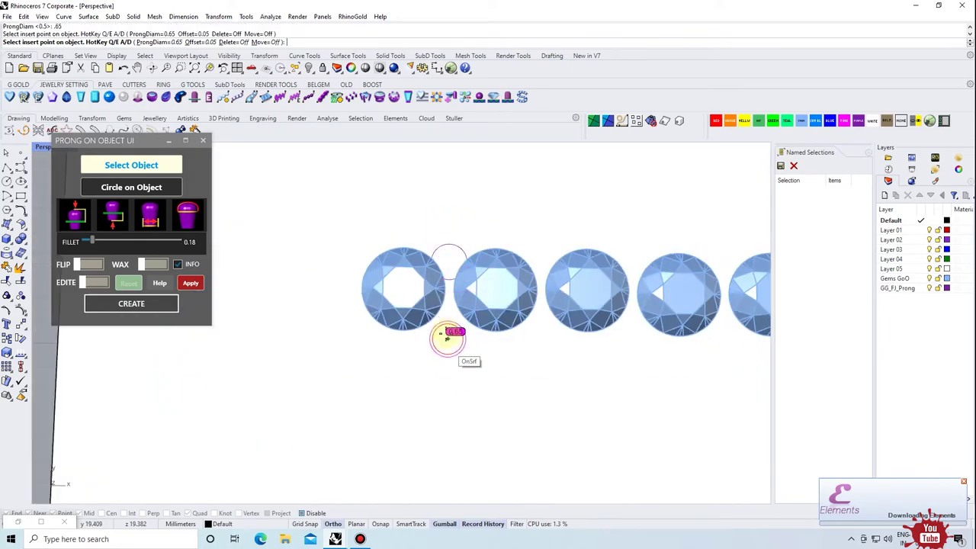
scroll(448, 337, "up", 3)
mouse_move(515, 313)
right_mouse_down()
mouse_move(488, 328)
mouse_move(476, 323)
mouse_move(484, 310)
mouse_move(468, 363)
right_mouse_up()
left_click(453, 303)
left_click(474, 309)
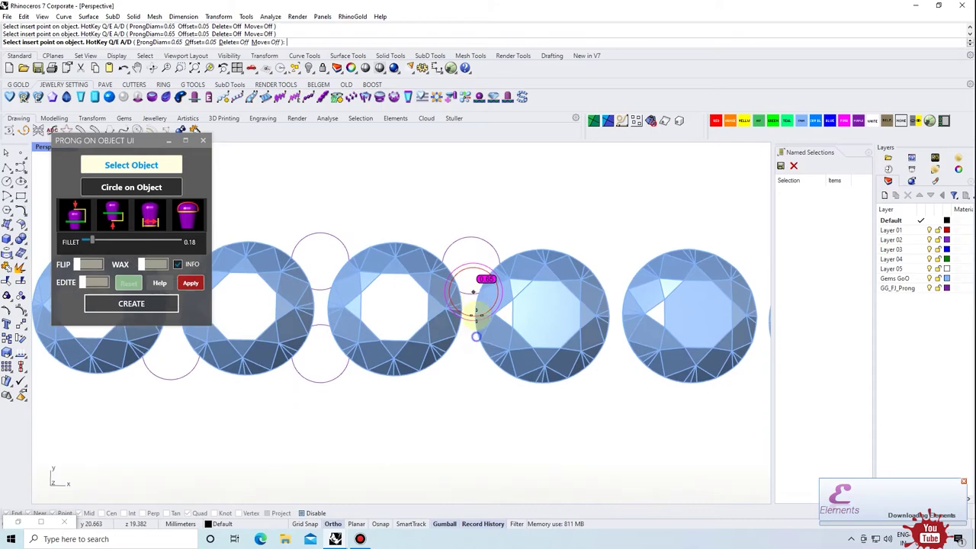
Place the remaining prong points above and below the last gem gaps and finish the prongs.
scroll(467, 352, "up", 3)
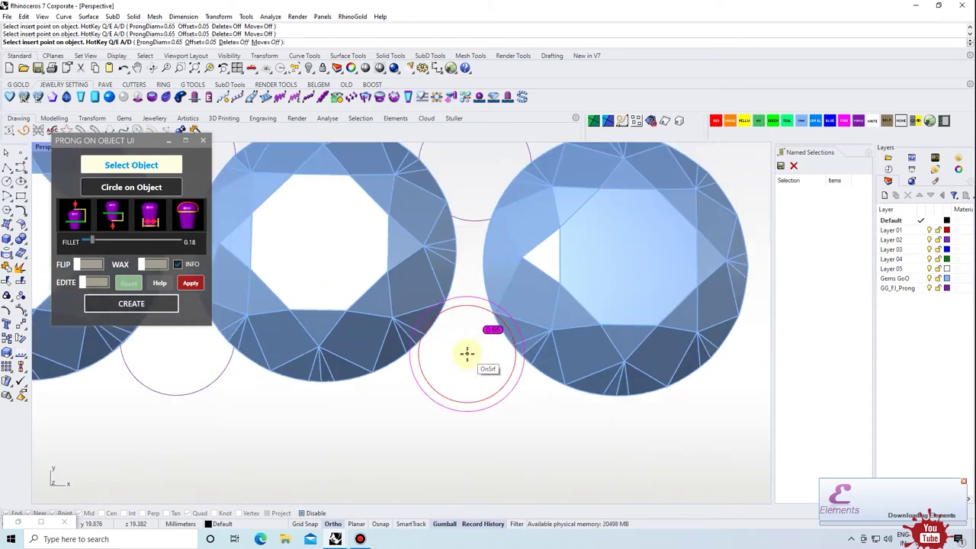
scroll(469, 351, "down", 3)
scroll(468, 350, "up", 3)
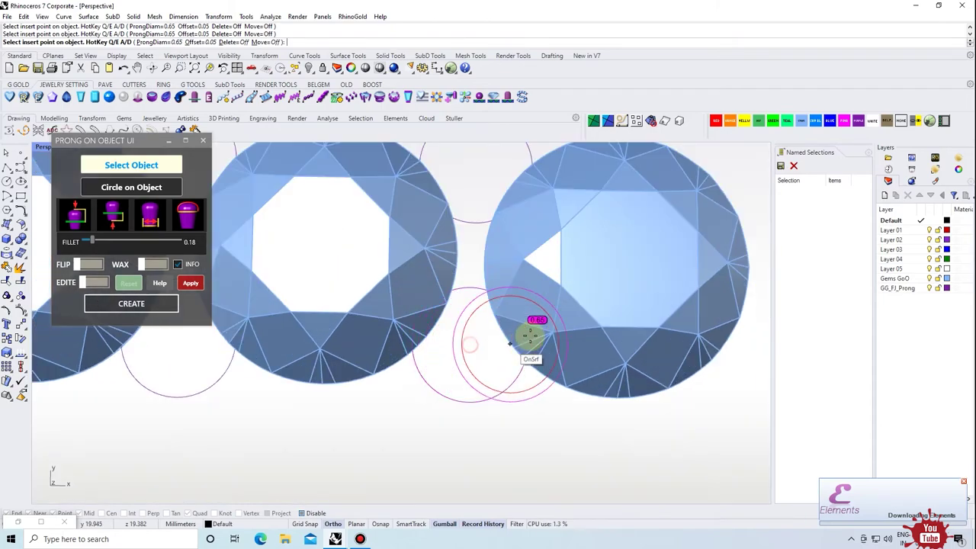
scroll(469, 347, "down", 3)
scroll(489, 349, "down", 2)
scroll(433, 359, "up", 2)
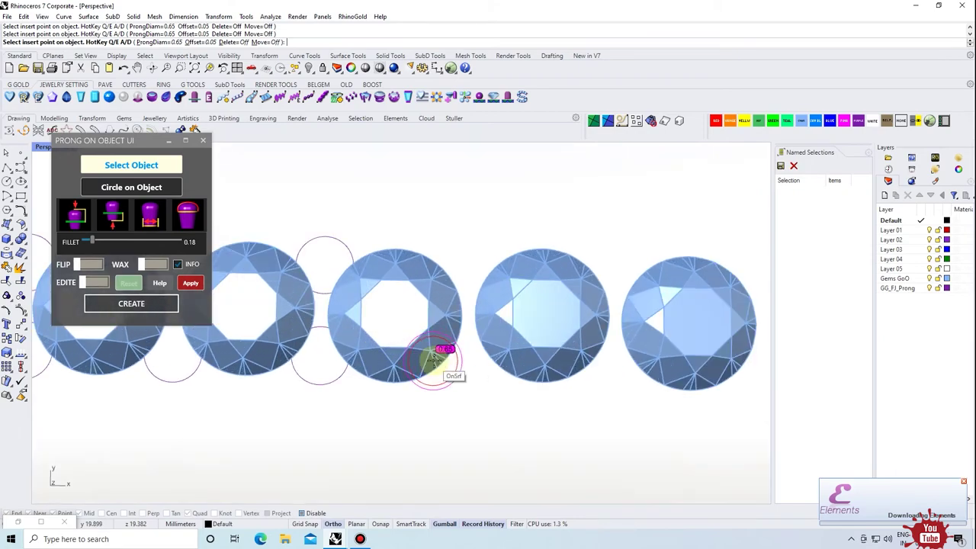
left_click(467, 268)
left_click(614, 271)
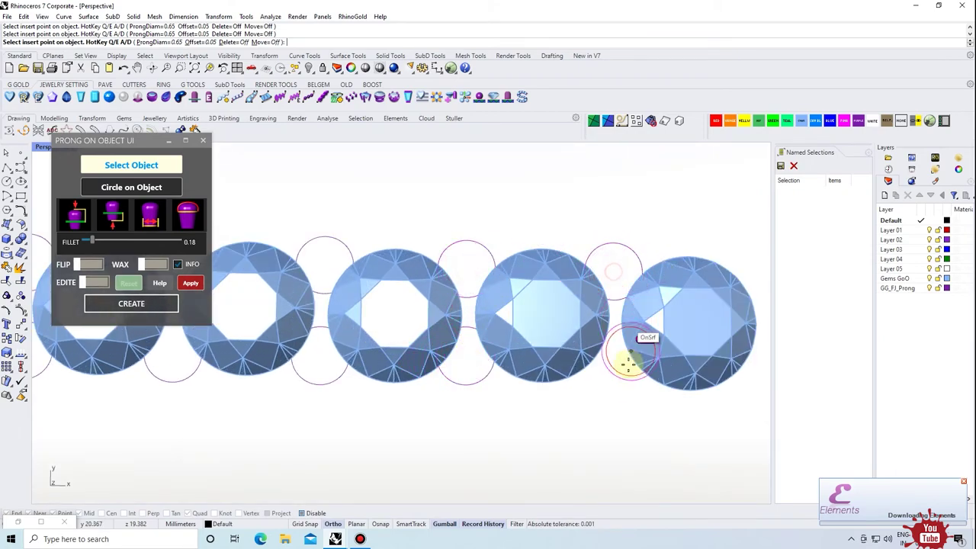
left_click(614, 364)
key("Return")
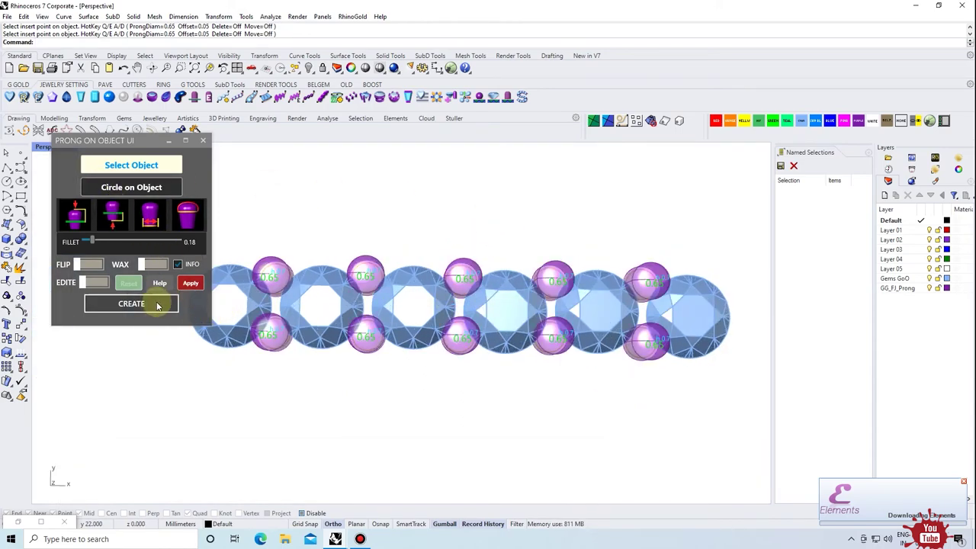
Create solid purple prongs on the new PRONG PoO layer and close the prong panel.
left_click(157, 304)
left_click(203, 143)
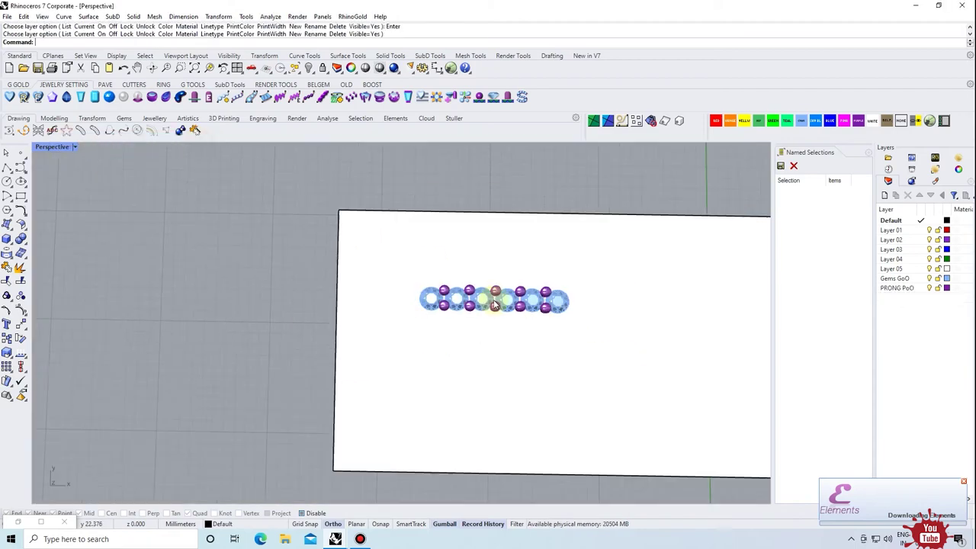
scroll(516, 229, "down", 5)
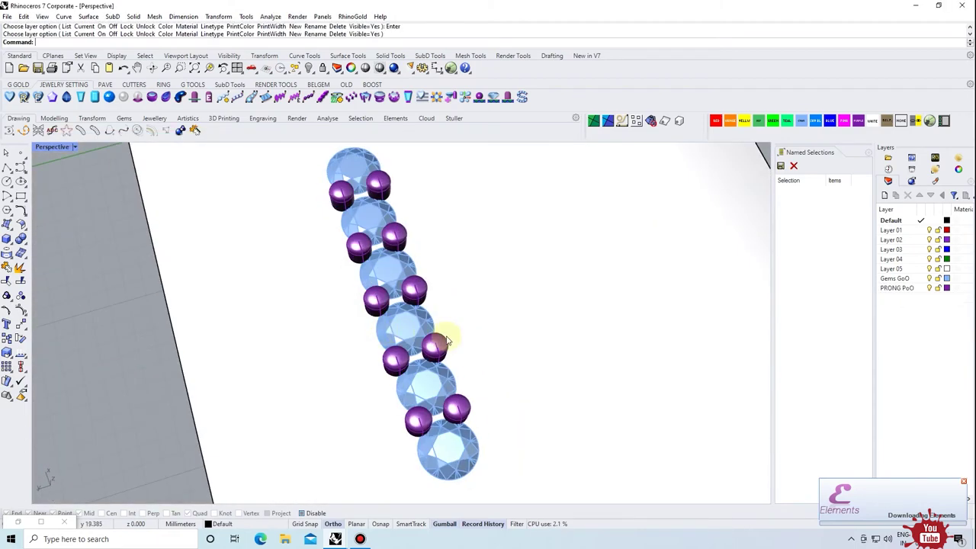
mouse_move(569, 279)
right_mouse_down()
mouse_move(467, 397)
mouse_move(523, 311)
right_mouse_up()
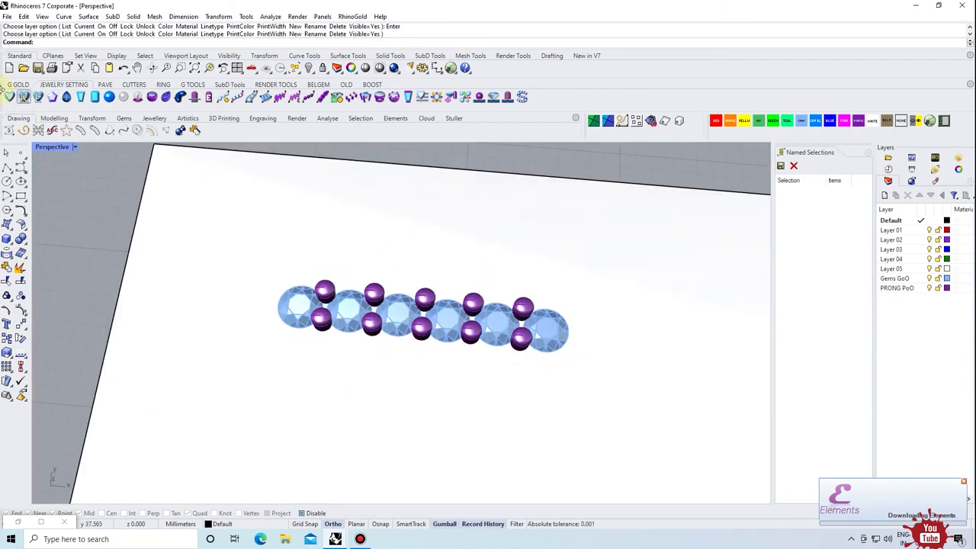
Orbit out to the whole white box and bring up Choose Diamond with a 0.9 round diamond.
right_click_drag(317, 200, 318, 236)
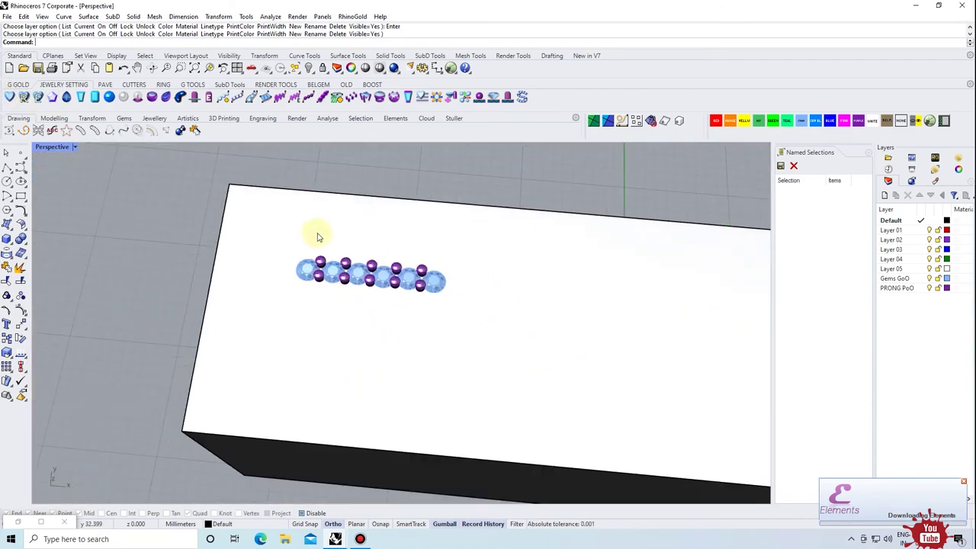
left_click(9, 97)
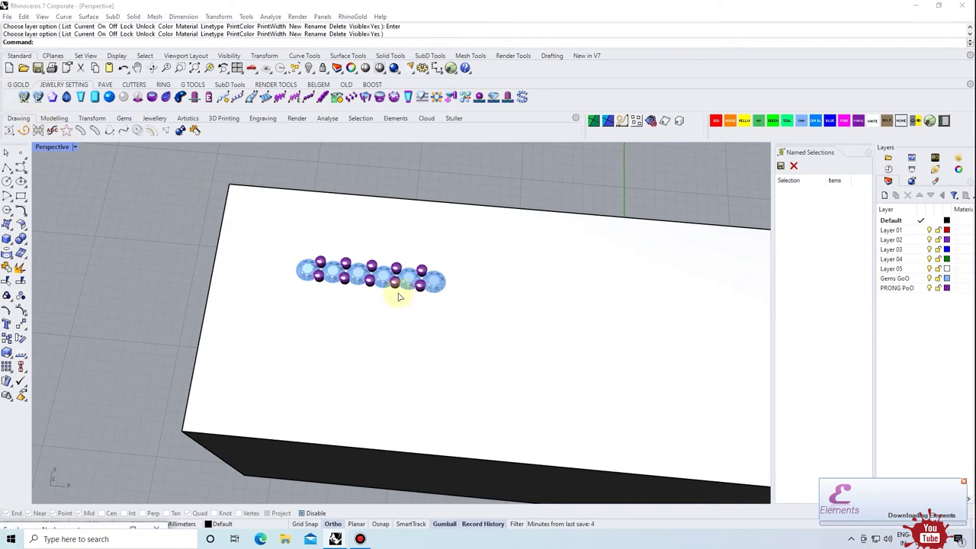
mouse_move(399, 292)
right_mouse_down()
mouse_move(438, 310)
mouse_move(442, 283)
mouse_move(425, 366)
mouse_move(404, 366)
mouse_move(463, 298)
mouse_move(397, 348)
mouse_move(435, 371)
mouse_move(421, 333)
mouse_move(412, 404)
mouse_move(427, 287)
mouse_move(392, 283)
right_mouse_up()
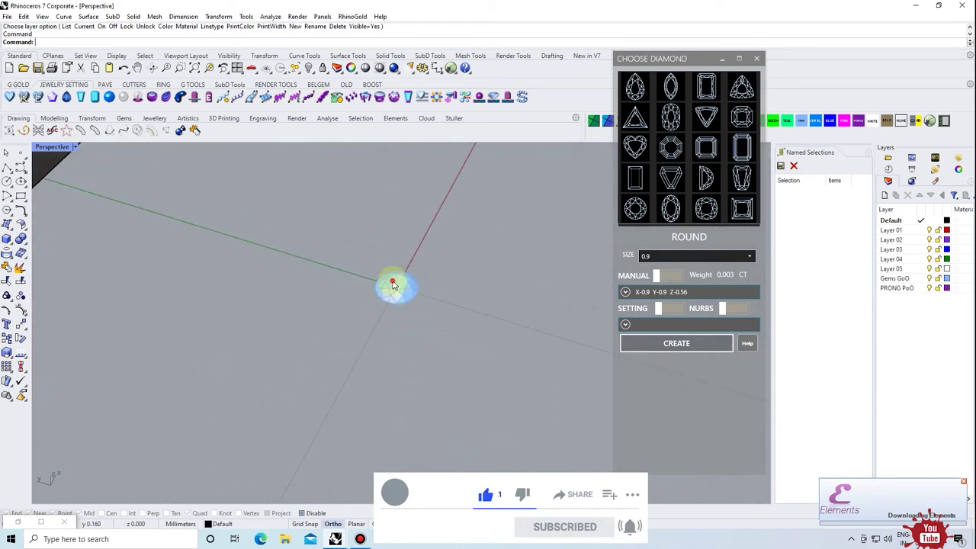
Preview heart, trillion, triangle, pear, cushion, round, oval and baguette gems, ending on emerald square.
left_click(636, 145)
left_click(738, 106)
left_click(646, 156)
left_click(635, 180)
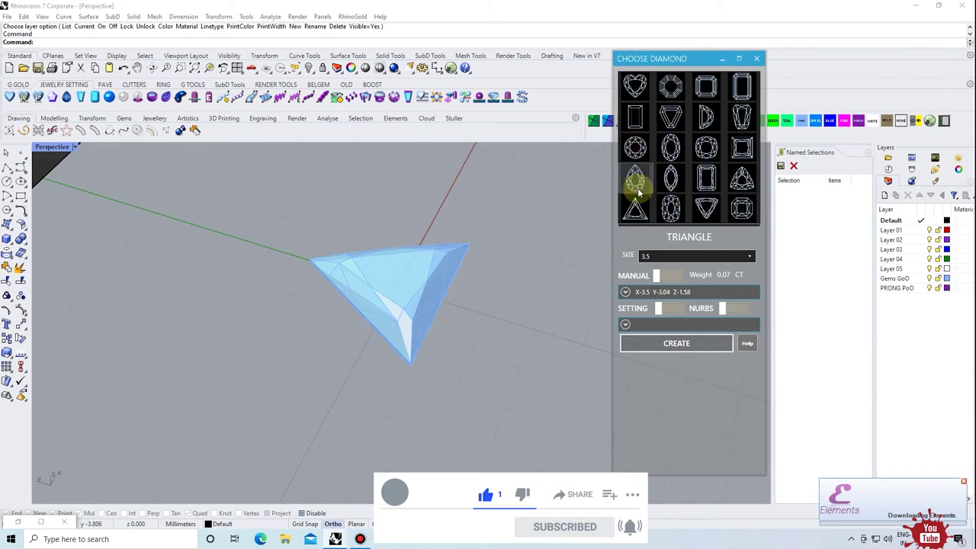
left_click(669, 175)
left_click(654, 207)
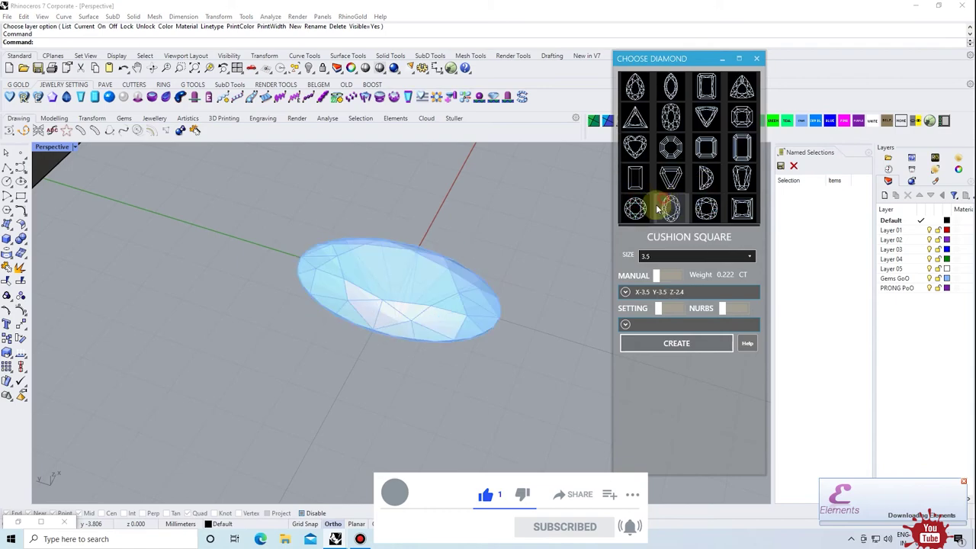
left_click(706, 207)
left_click(634, 207)
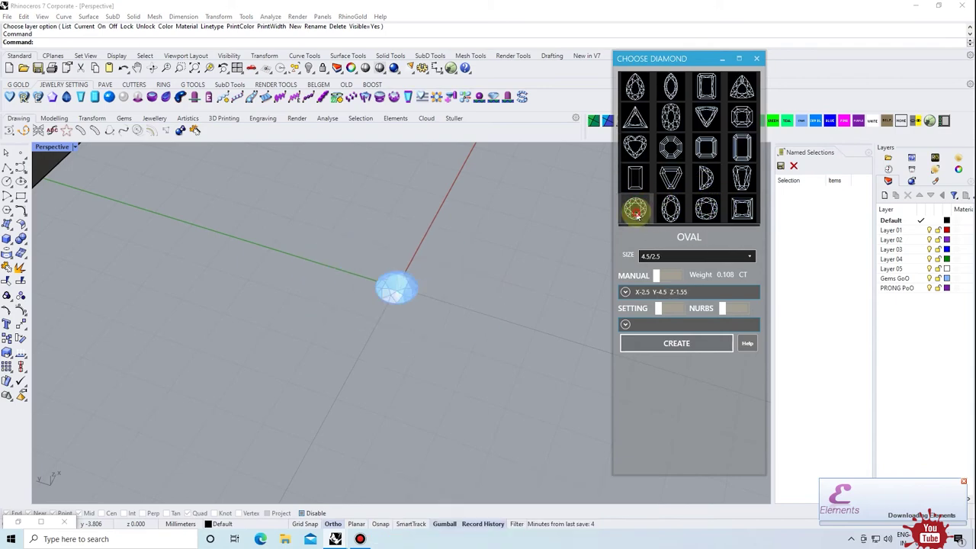
left_click(708, 174)
left_click(741, 116)
left_click(757, 59)
scroll(584, 236, "down", 3)
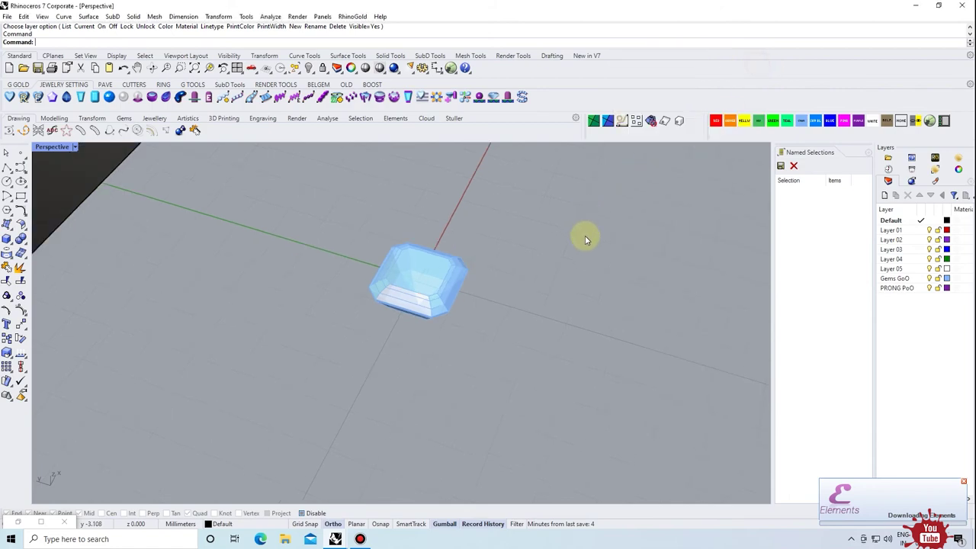
scroll(549, 279, "up", 5)
scroll(502, 320, "up", 3)
scroll(502, 320, "down", 2)
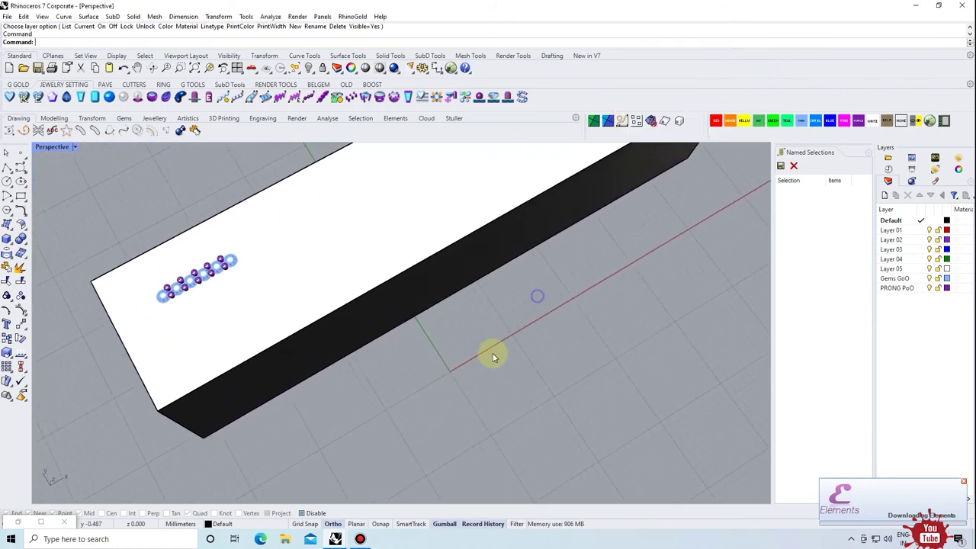
mouse_move(493, 353)
right_mouse_down()
mouse_move(449, 373)
mouse_move(492, 329)
right_mouse_up()
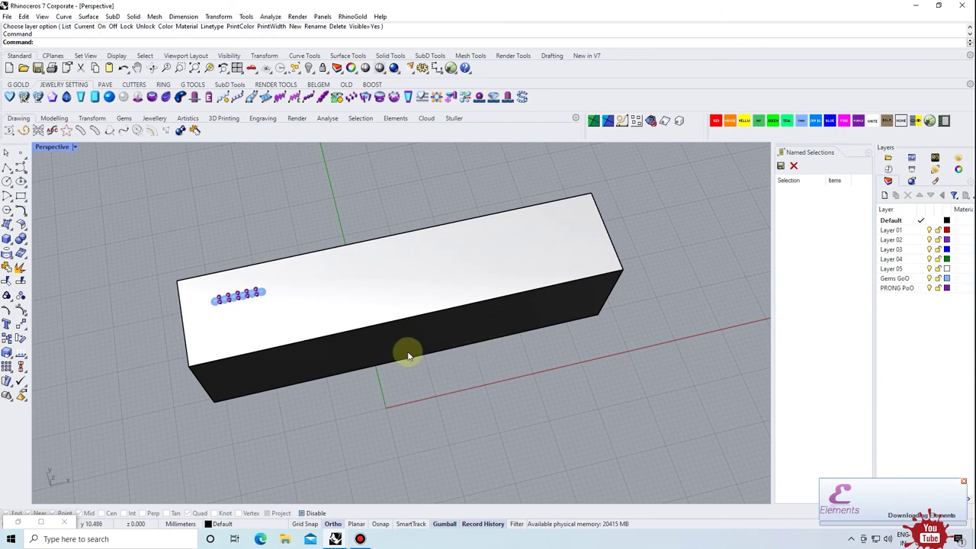
mouse_move(397, 316)
right_mouse_down()
mouse_move(486, 259)
mouse_move(576, 366)
mouse_move(363, 333)
mouse_move(362, 344)
right_mouse_up()
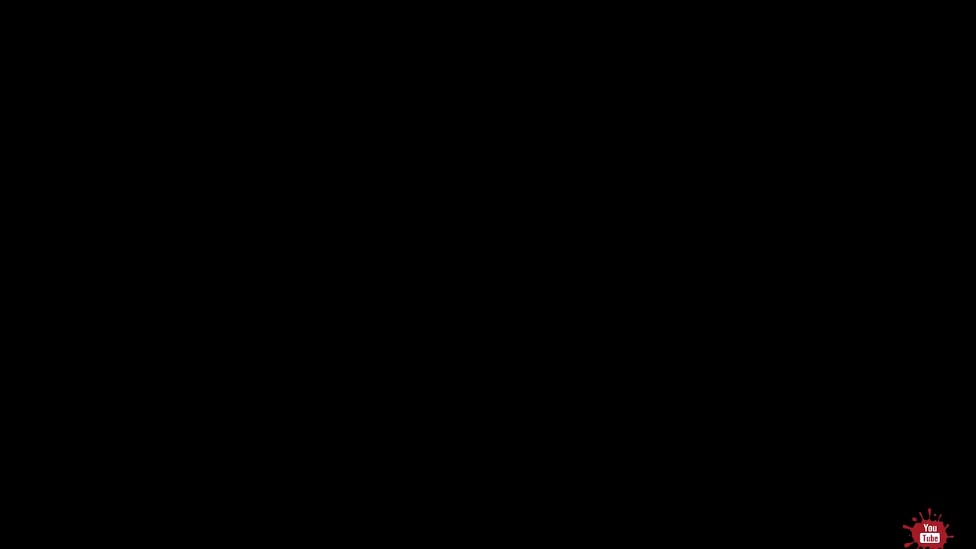